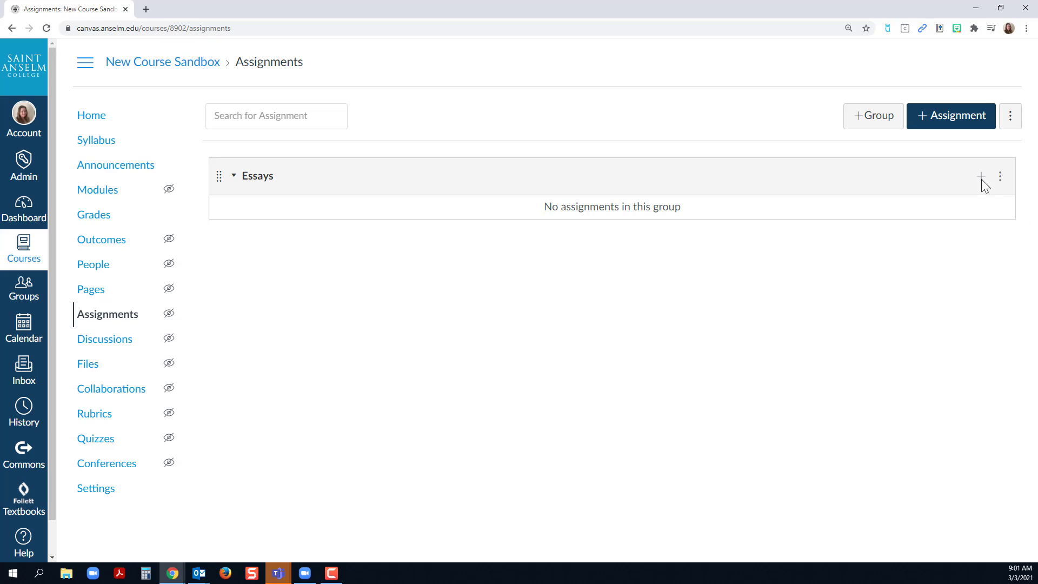
# Step: Create an assignment named "Scientific Poster" and add a description with Purpose, Task and Criteria for Success sections, including the list of image websites
pyautogui.click(937, 129)
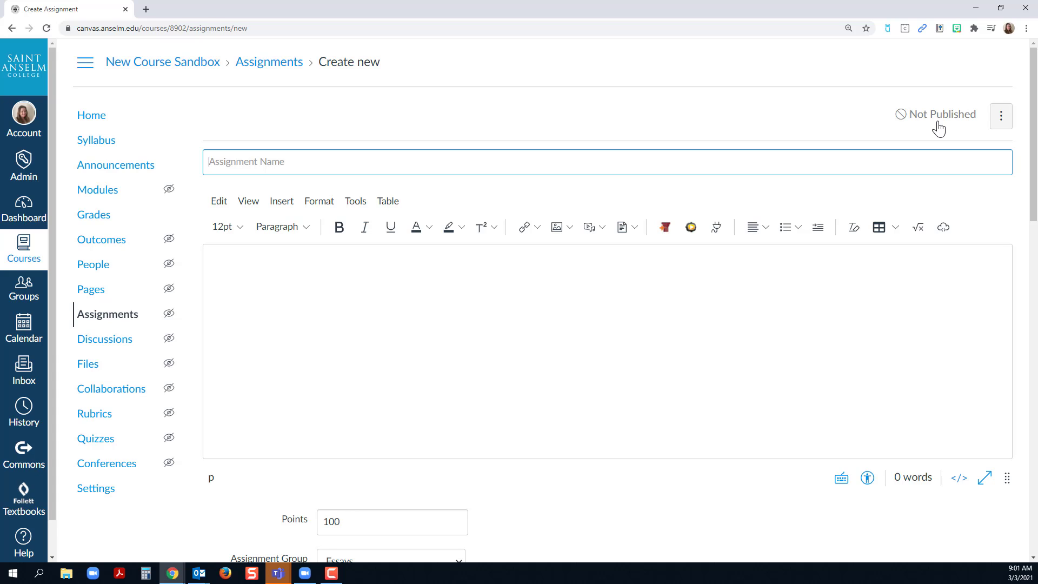
pyautogui.write('Scientific Poster')
pyautogui.click(270, 277)
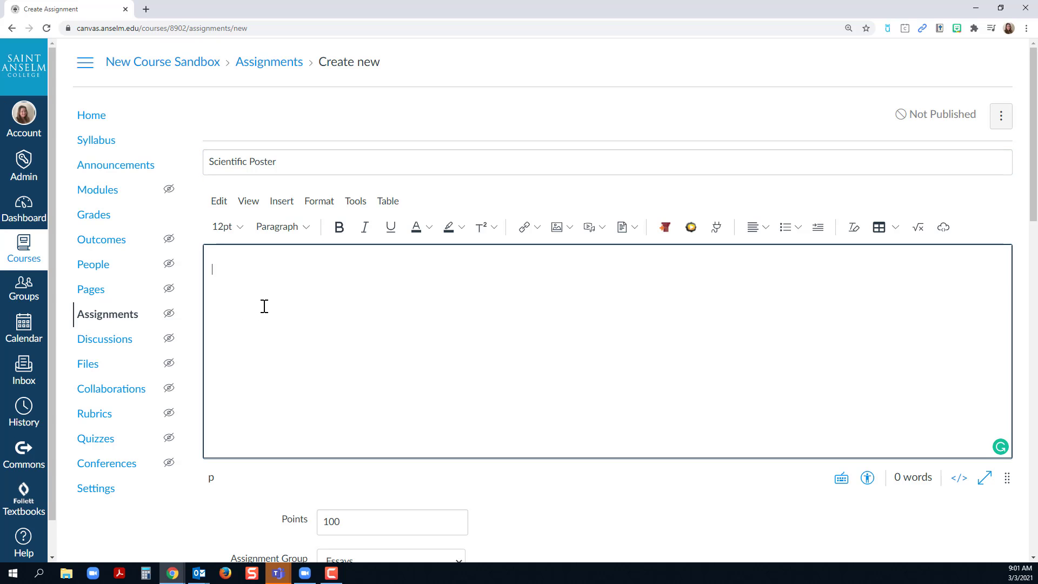
pyautogui.write('Purpose To apply your knowledge of the Universe in the medium of a research poster. Task Pretend you have been invited to present your research on the Universe at a make-believe international conference called Universe Expose. Create a research poster from the template provided. Make sure you present all the information in the template categories. Criteria for Success Use APA to cite your sources. Use images and graphics wisely. Here are some places where you can get or create graphics. unsplash.com canva.com creativecommons.org pexels.com images.nasa.gov')
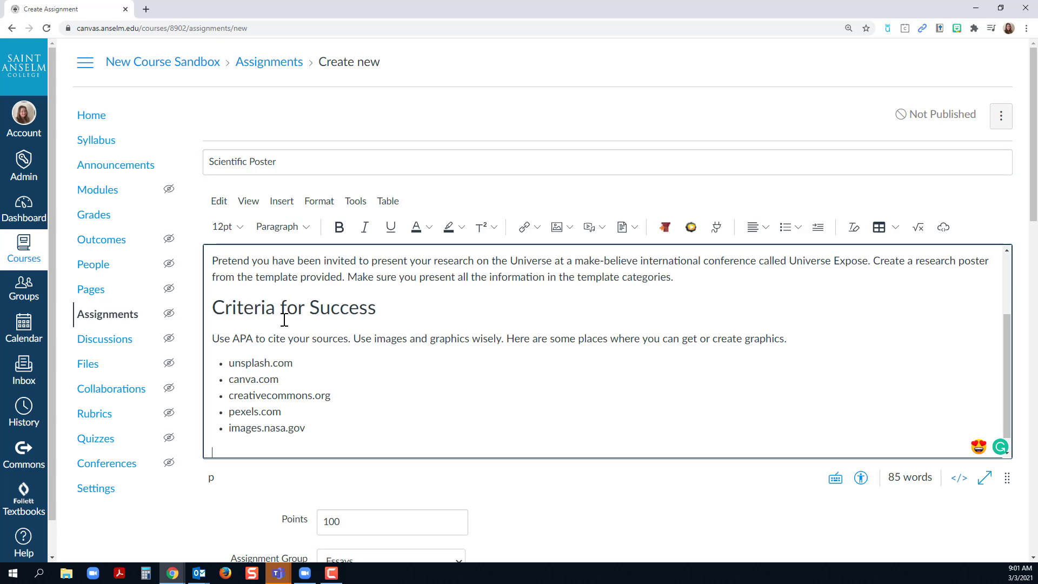
pyautogui.scroll(3, 281, 319)
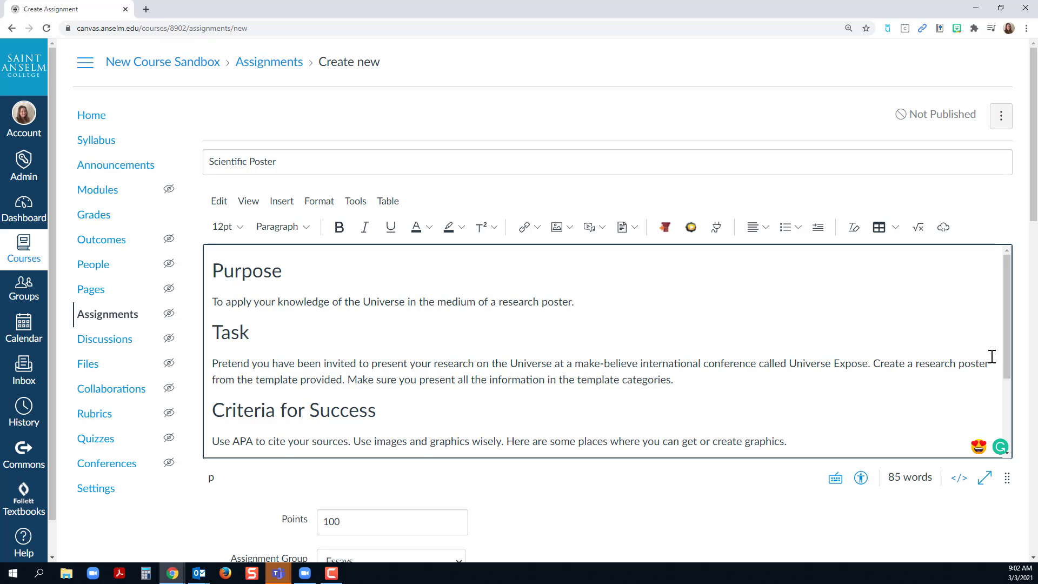
# Step: Try 25 as the assignment's point value
pyautogui.scroll(-3, 995, 356)
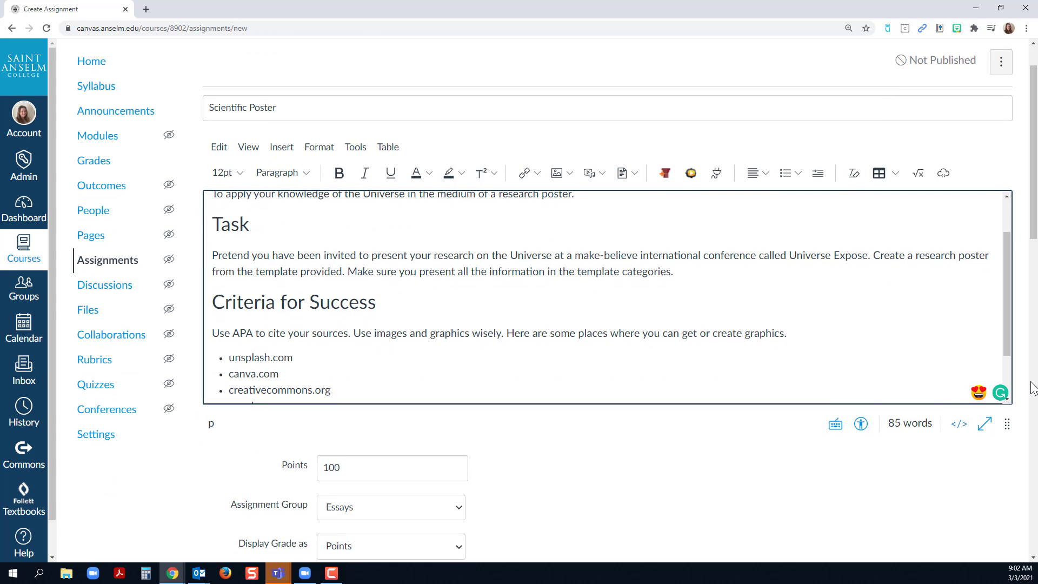
pyautogui.scroll(-3, 1027, 388)
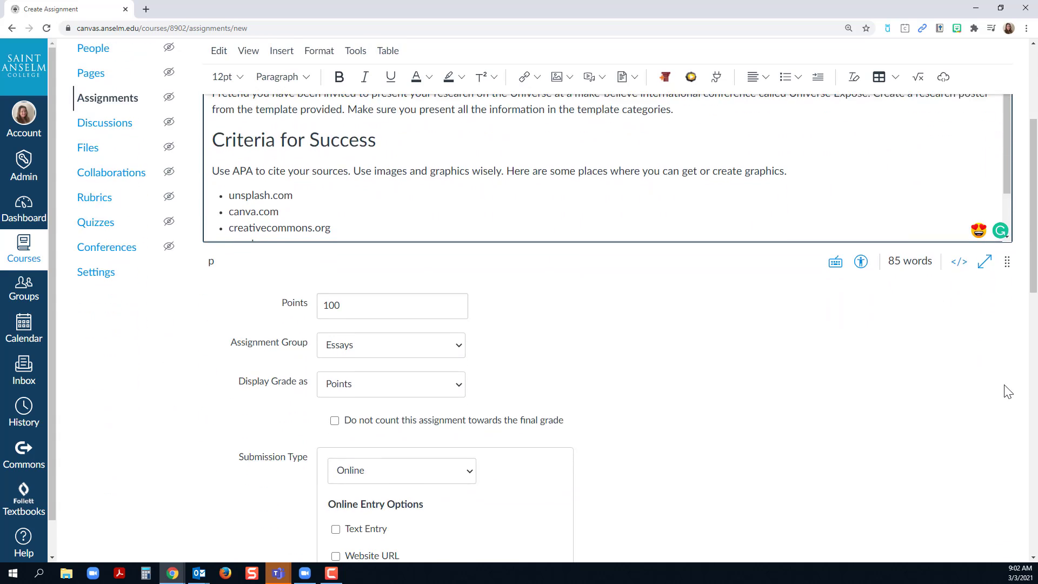
pyautogui.scroll(-2, 1008, 391)
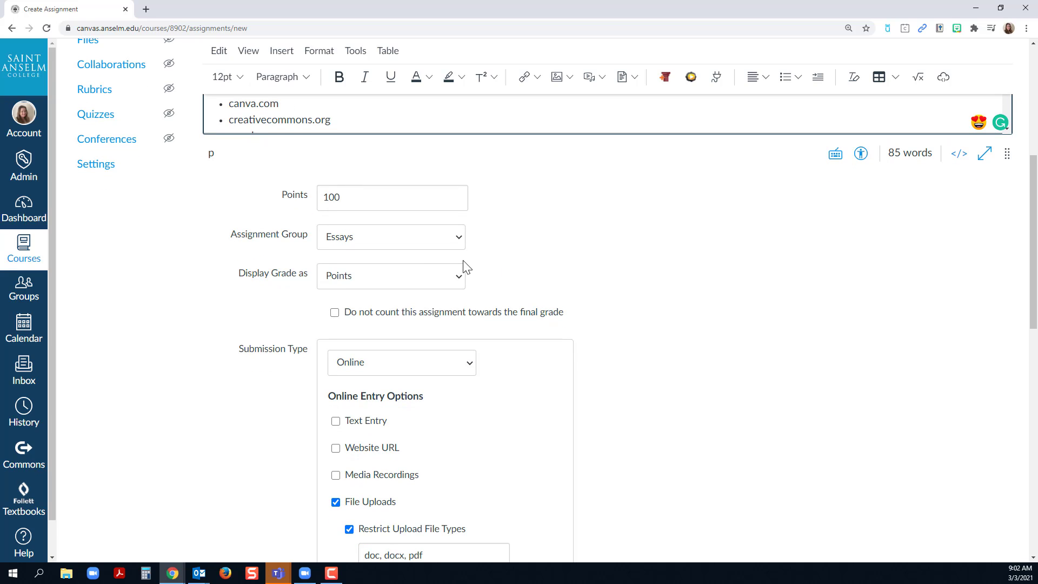
pyautogui.doubleClick(346, 201)
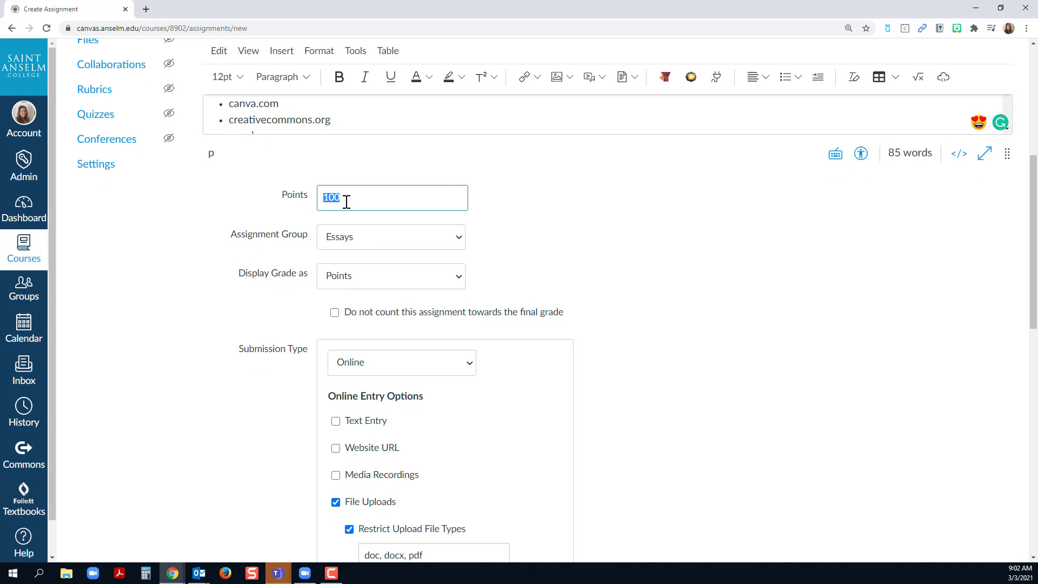
pyautogui.press('BackSpace')
pyautogui.write('25')
pyautogui.click(352, 169)
pyautogui.doubleClick(342, 193)
pyautogui.write('100')
pyautogui.click(484, 203)
pyautogui.doubleClick(388, 198)
pyautogui.write('25')
# Step: Set the assignment's points to 100 and choose Essays as its assignment group
pyautogui.doubleClick(335, 199)
pyautogui.write('100')
pyautogui.click(457, 239)
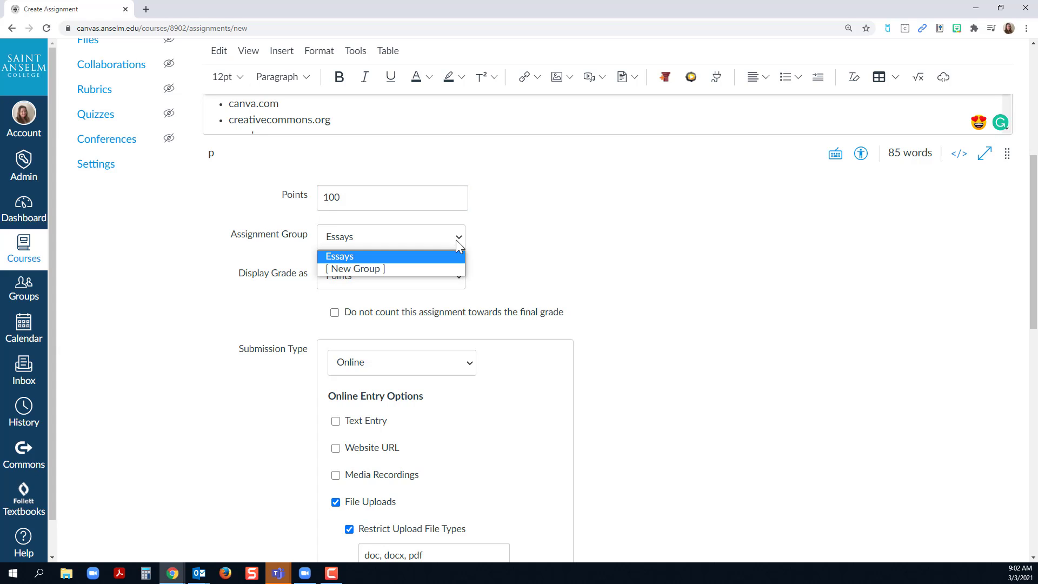
pyautogui.click(337, 260)
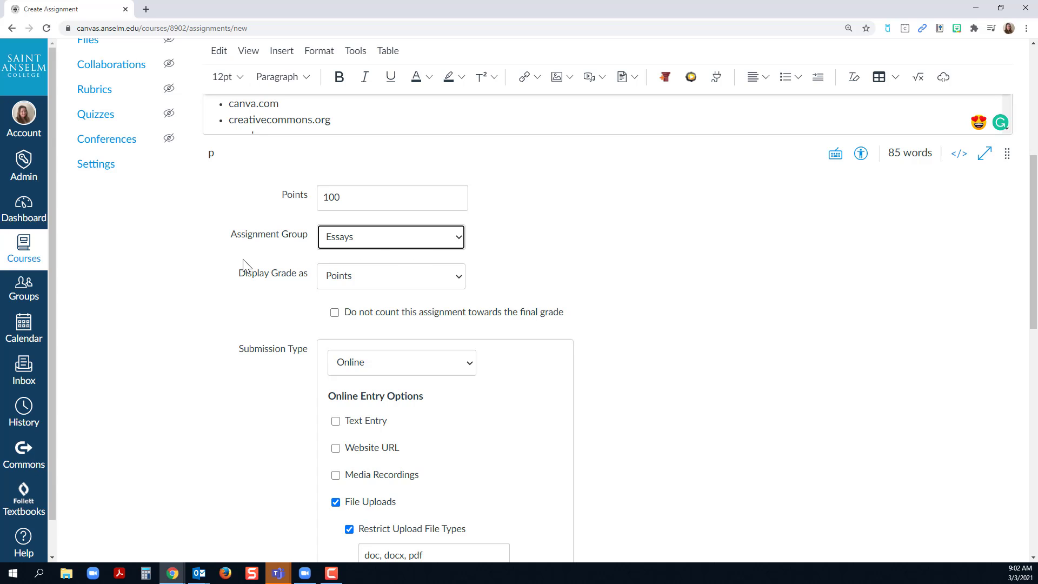
# Step: Review the available options for how the assignment's grade is displayed
pyautogui.scroll(-1, 378, 246)
pyautogui.click(459, 223)
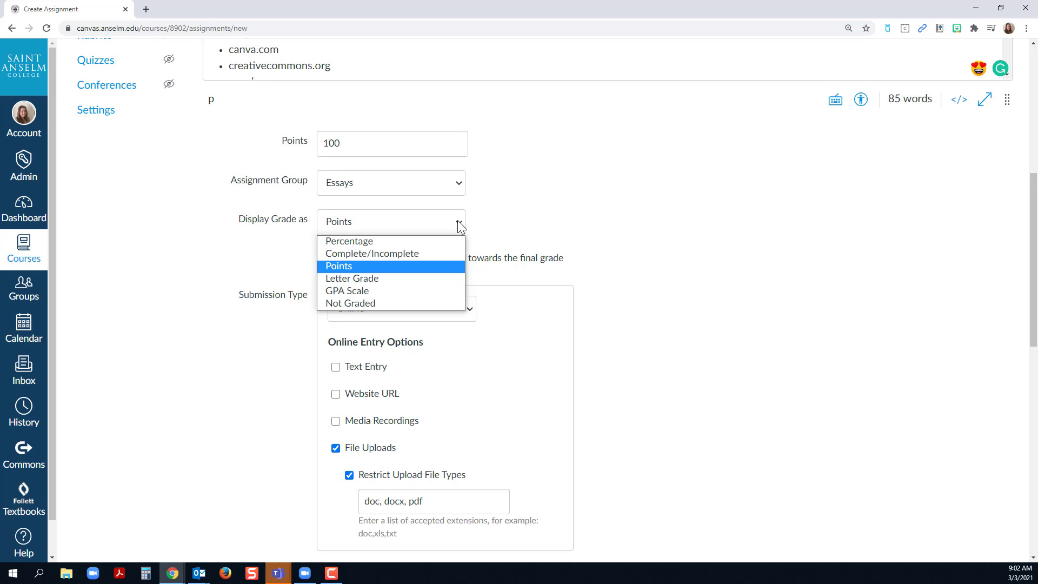
pyautogui.click(500, 220)
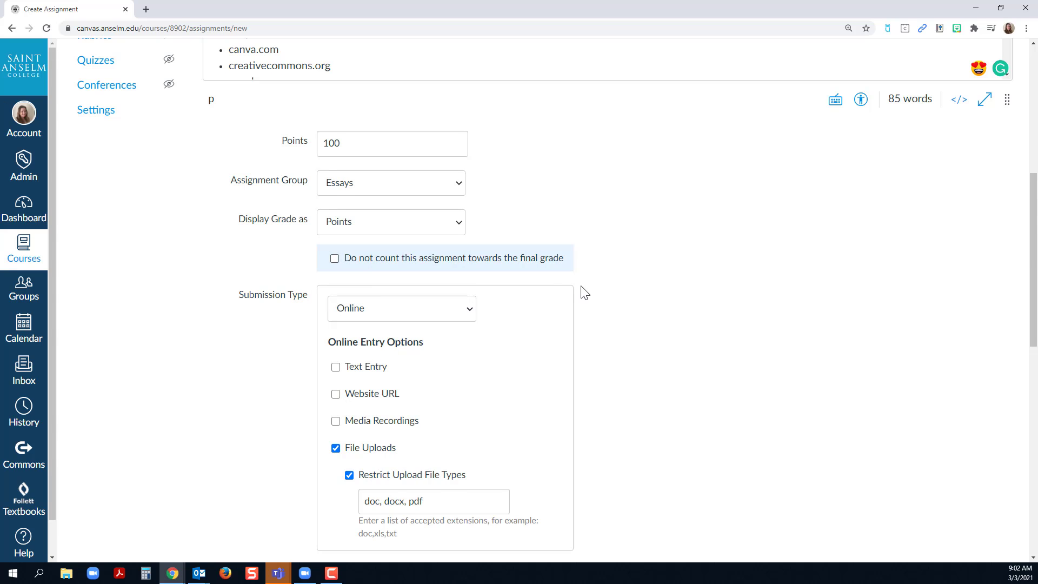
# Step: Try the No Submission and On Paper submission types for the assignment
pyautogui.scroll(-3, 541, 282)
pyautogui.click(446, 153)
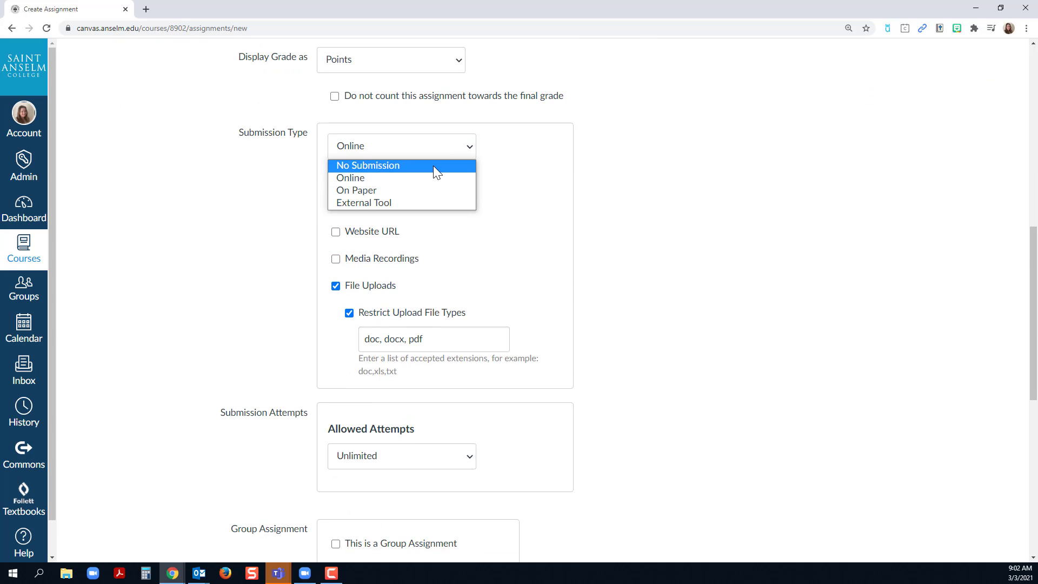
pyautogui.click(434, 165)
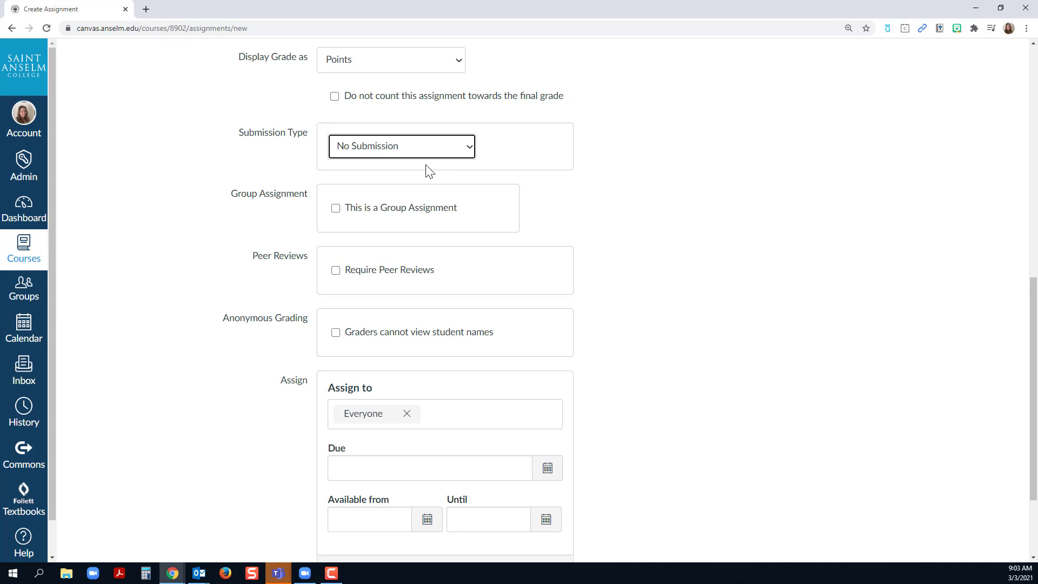
pyautogui.click(429, 156)
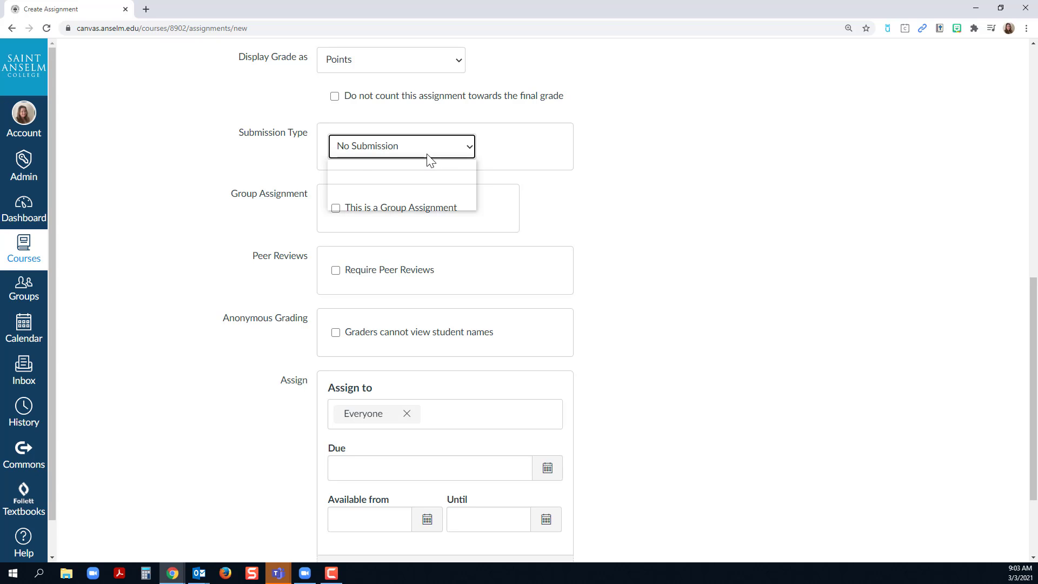
pyautogui.click(374, 190)
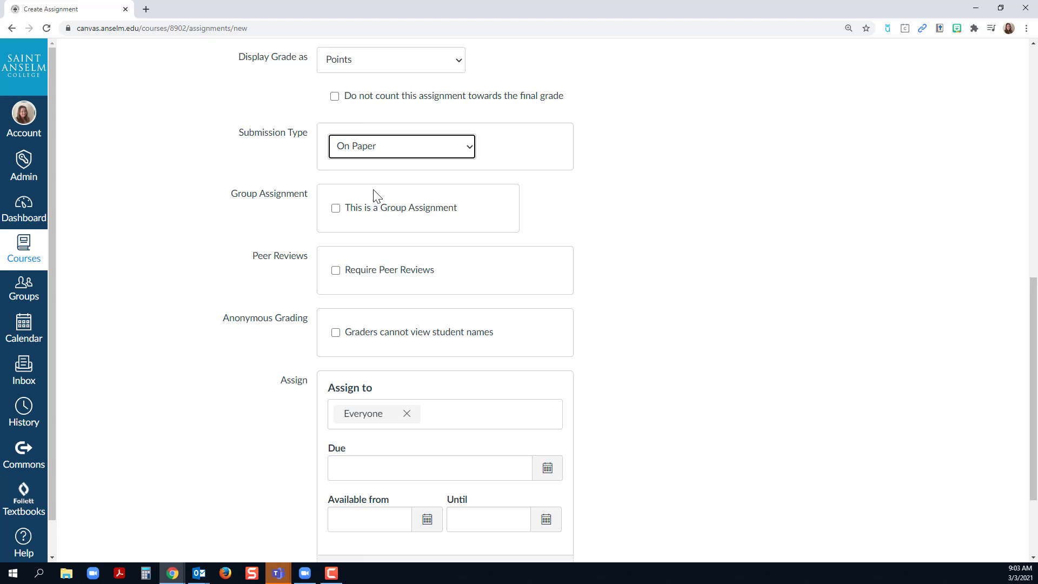
# Step: Try the External Tool submission type and look through the list of configurable tools without selecting one
pyautogui.click(397, 151)
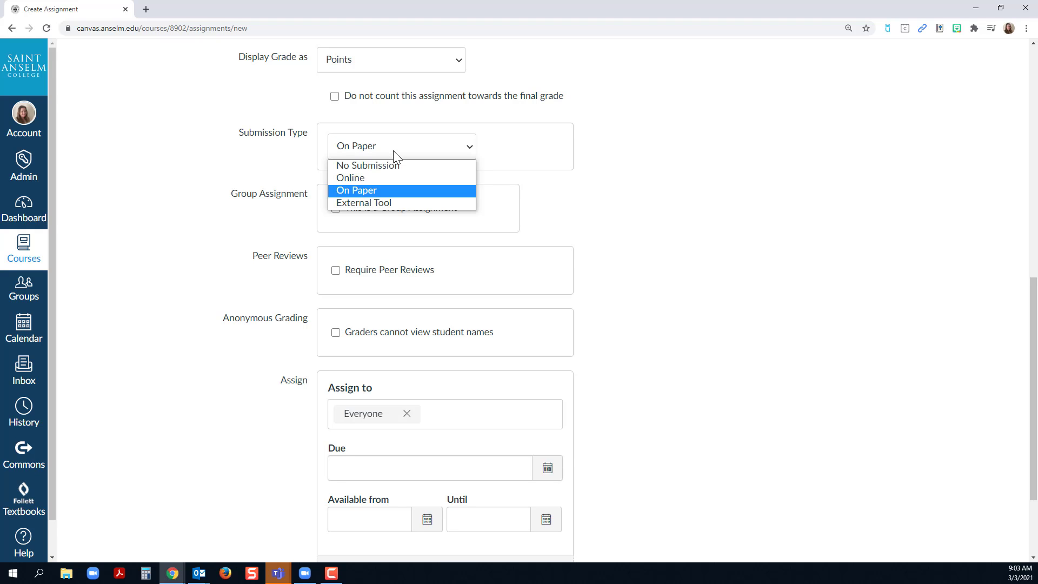
pyautogui.click(378, 202)
pyautogui.click(546, 229)
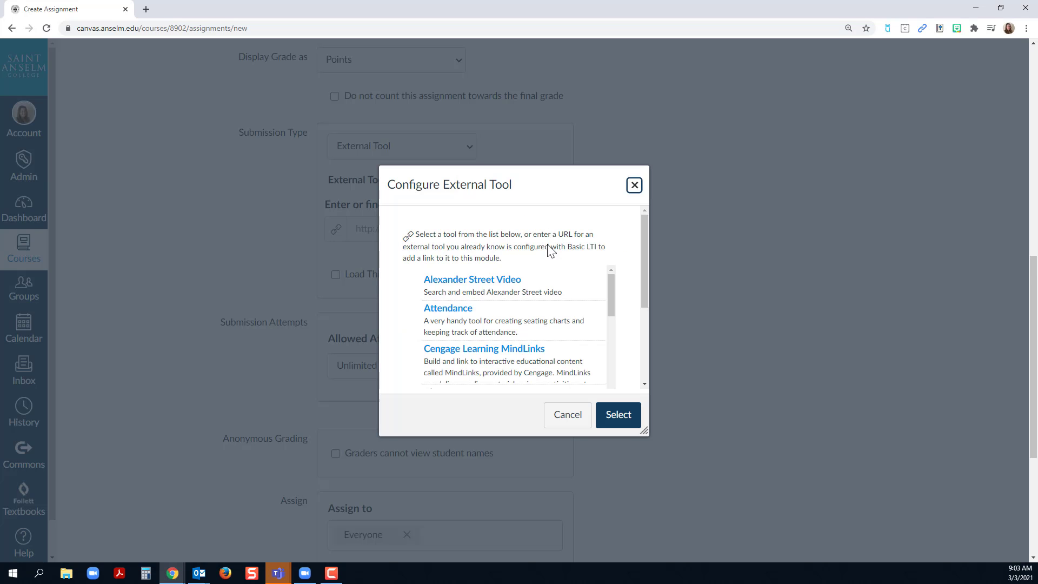
pyautogui.scroll(-6, 494, 332)
pyautogui.scroll(-4, 494, 341)
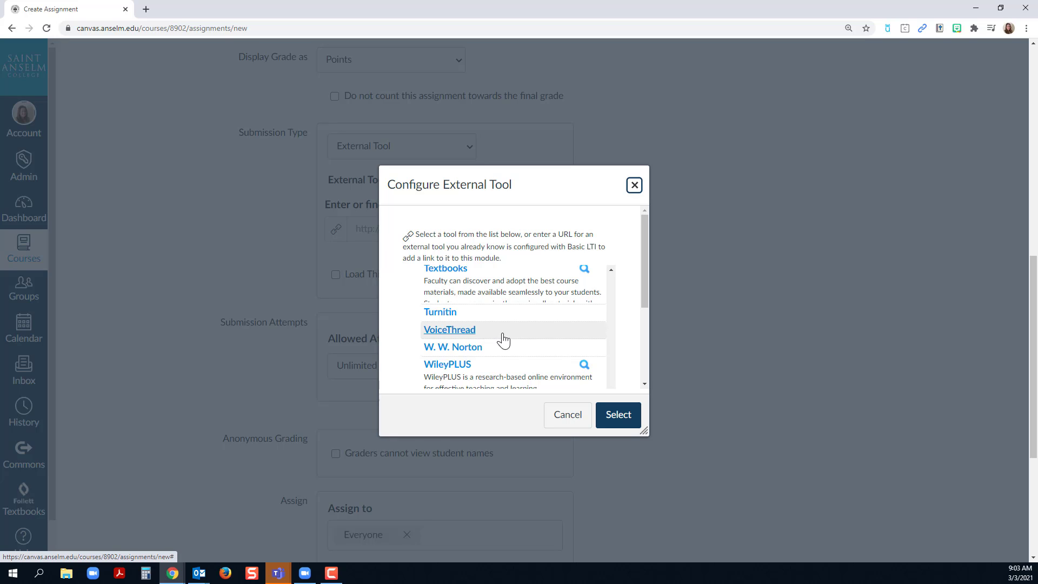
pyautogui.click(565, 419)
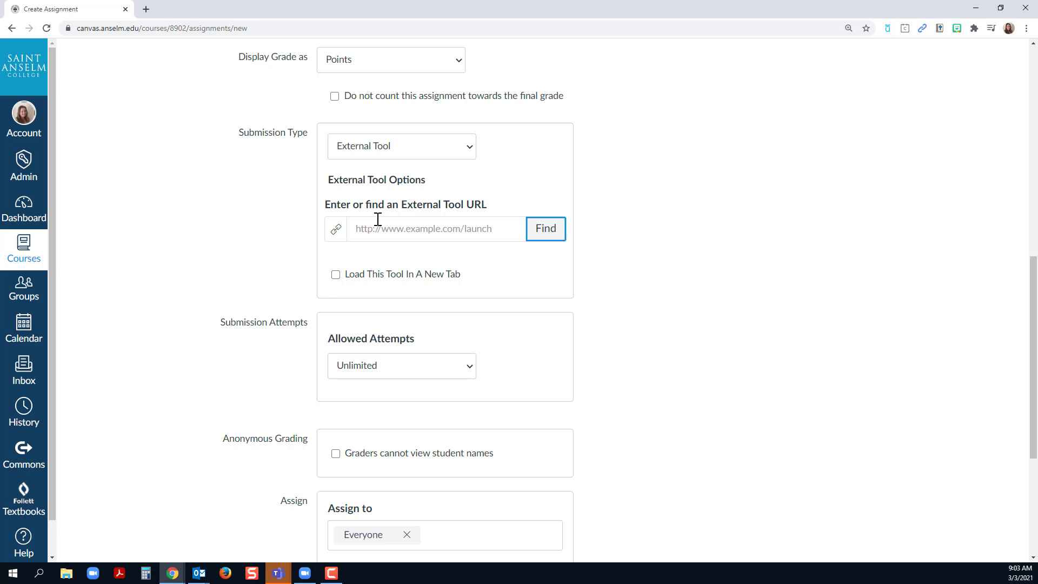
# Step: Set the submission type to Online and disable the File Uploads entry option
pyautogui.click(383, 152)
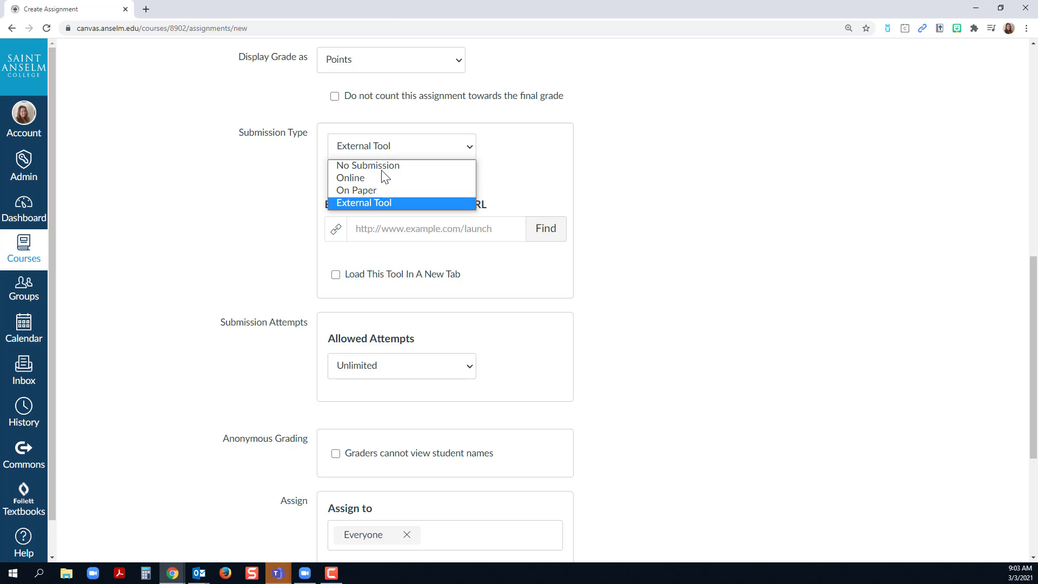
pyautogui.click(349, 180)
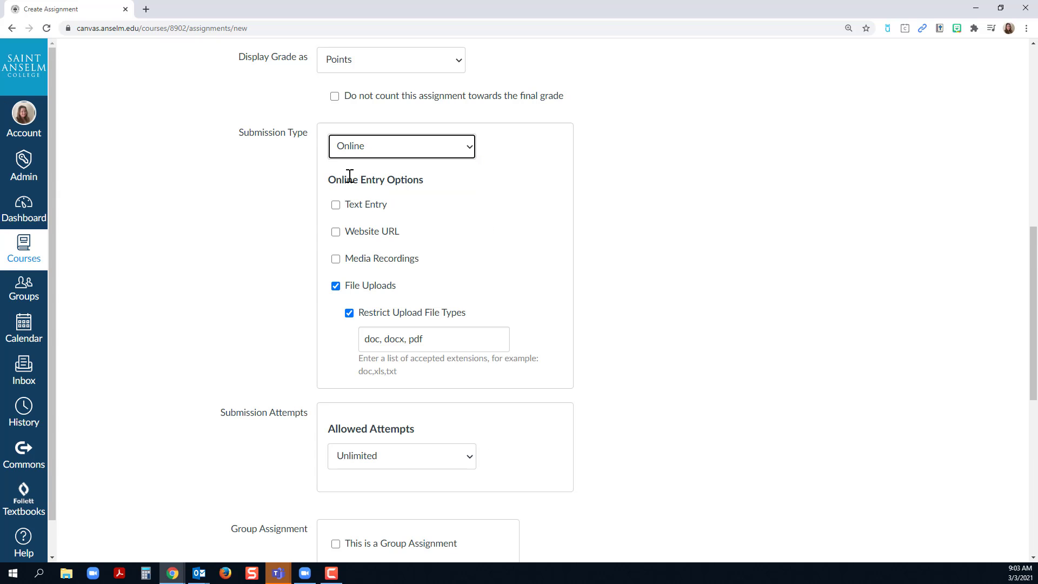
pyautogui.click(335, 286)
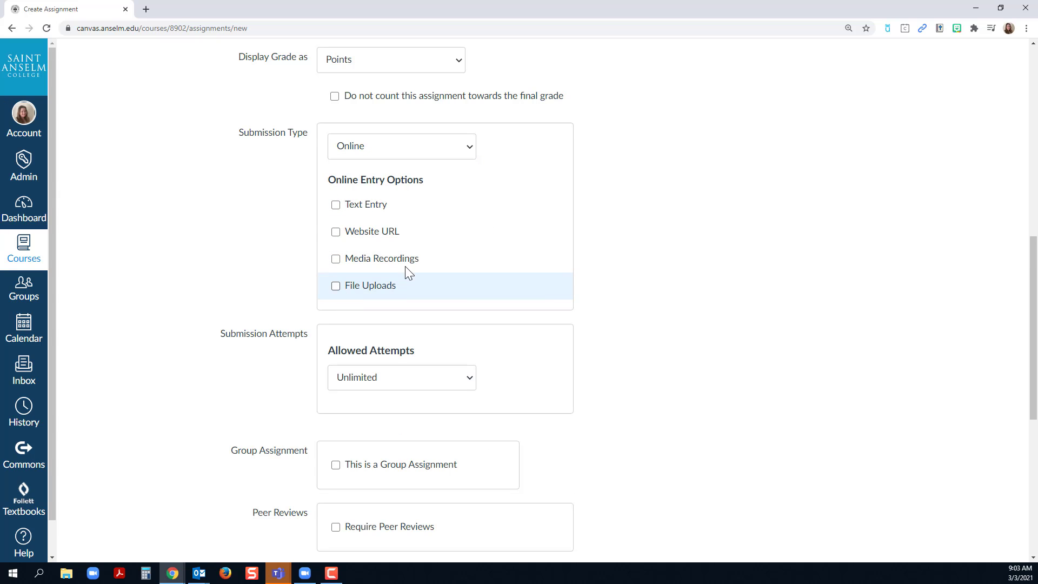
# Step: Try the Text Entry, Website URL and Media Recordings entry options one at a time, disabling each again
pyautogui.click(337, 211)
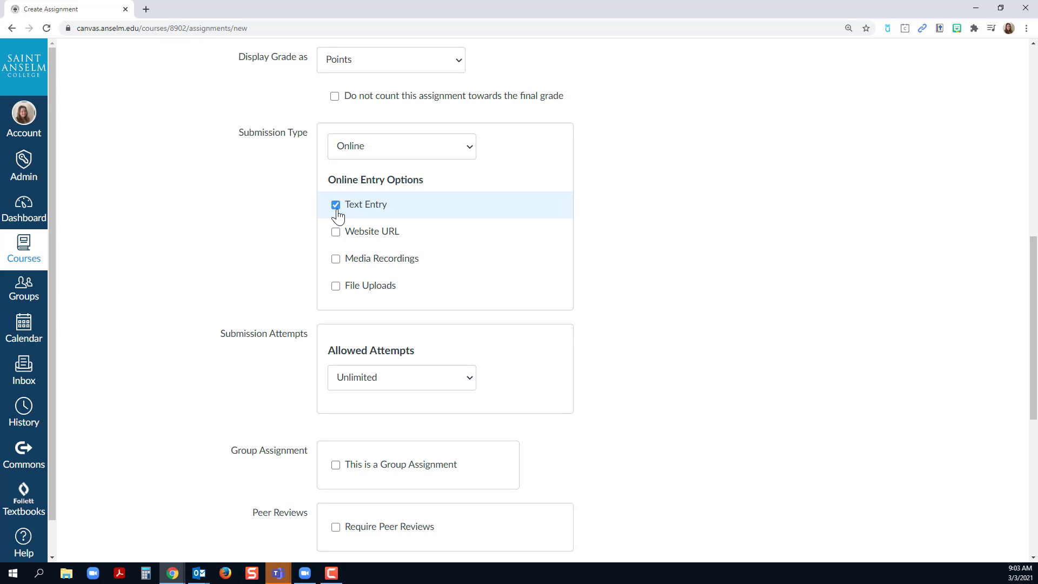
pyautogui.click(337, 211)
pyautogui.click(338, 241)
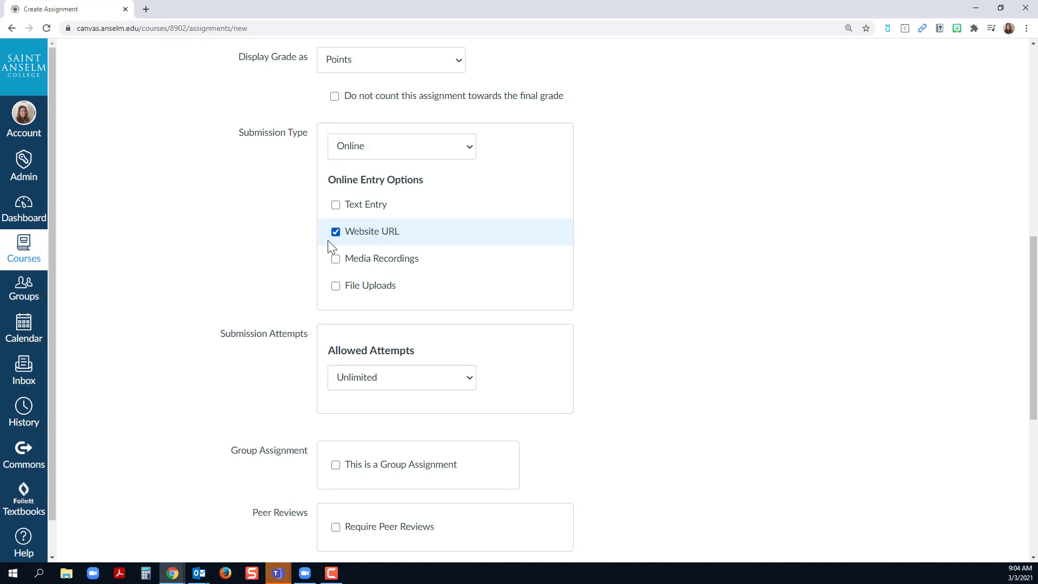
pyautogui.click(336, 232)
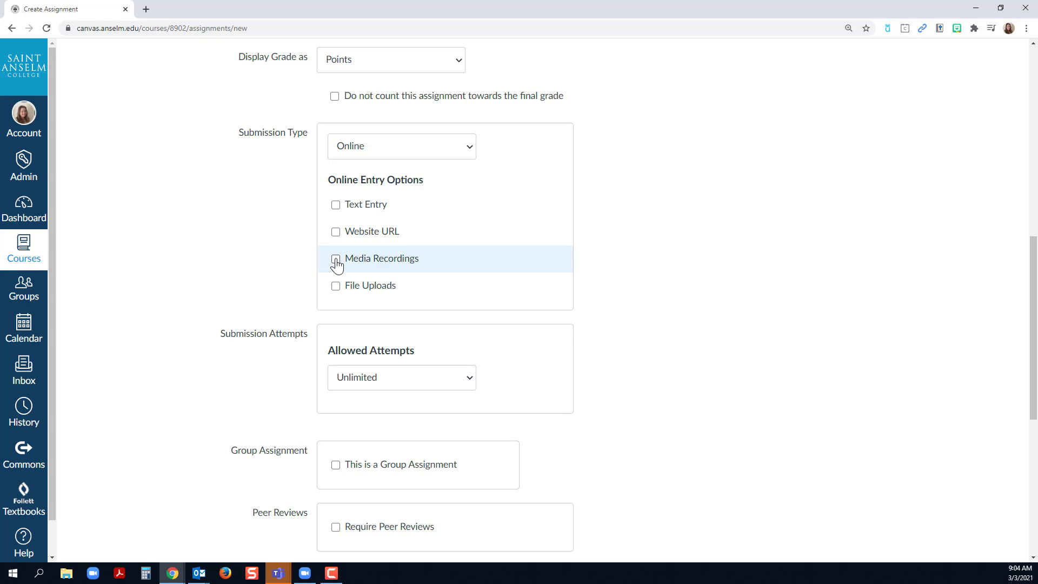
pyautogui.click(336, 260)
pyautogui.click(336, 262)
# Step: Enable File Uploads without a file type restriction, and try combining it with Text Entry and Website URL before disabling those two
pyautogui.click(334, 292)
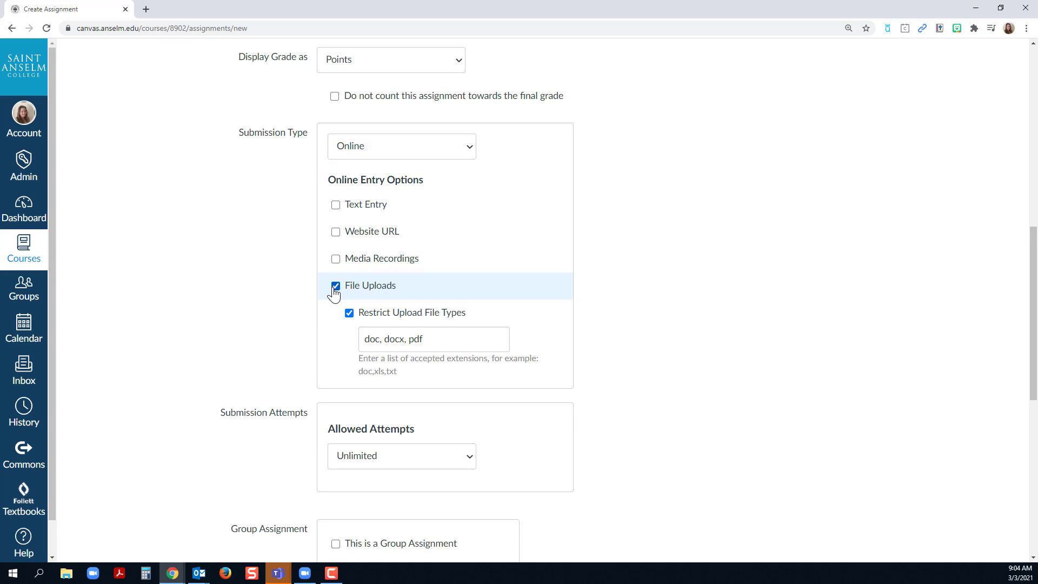
pyautogui.click(351, 315)
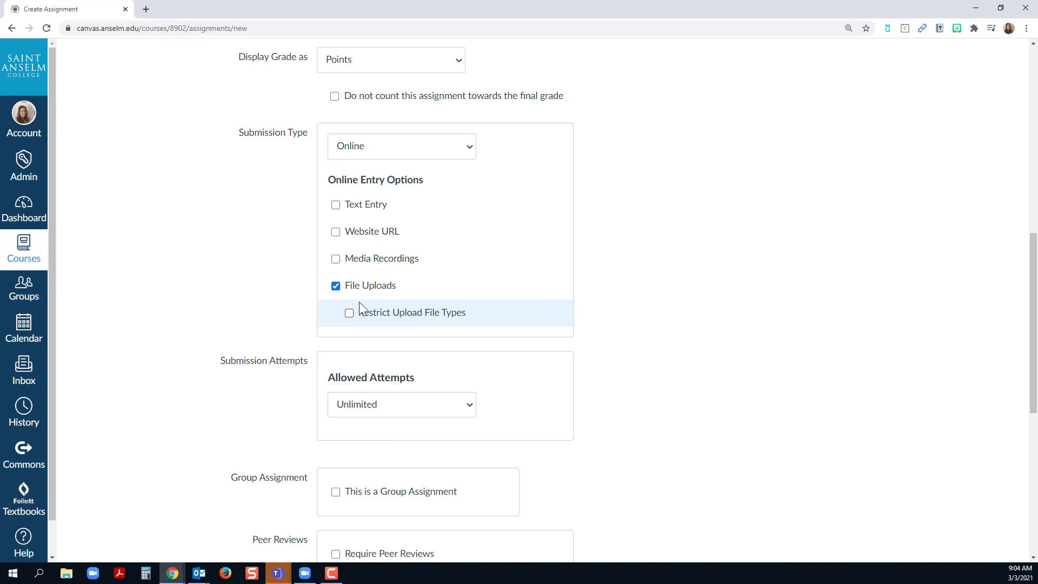
pyautogui.click(336, 205)
pyautogui.click(336, 232)
pyautogui.click(336, 204)
pyautogui.click(335, 233)
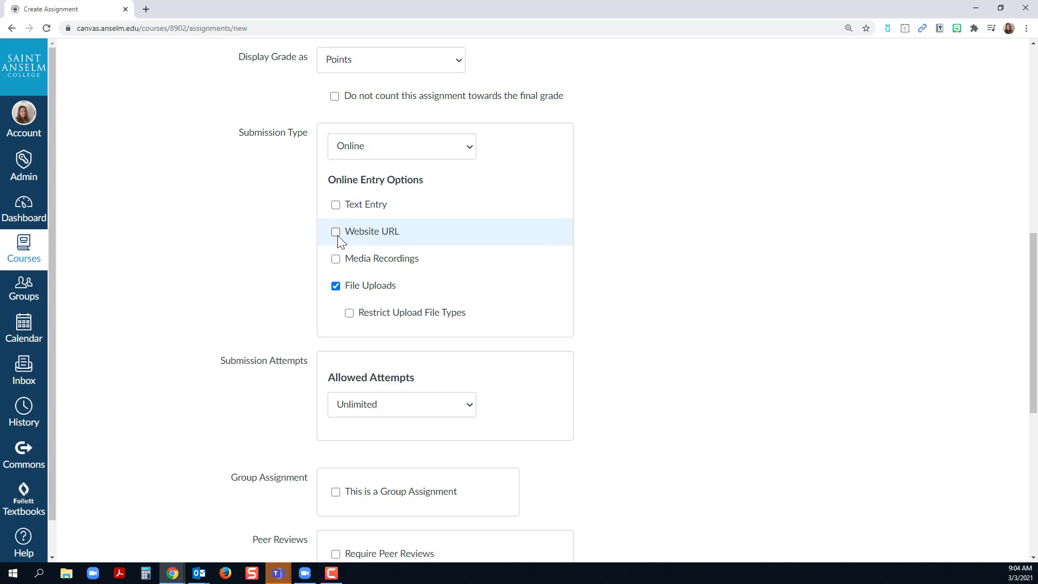
# Step: Restrict the upload file types to "pdf, pptx"
pyautogui.click(349, 313)
pyautogui.moveTo(441, 339); pyautogui.dragTo(296, 357)
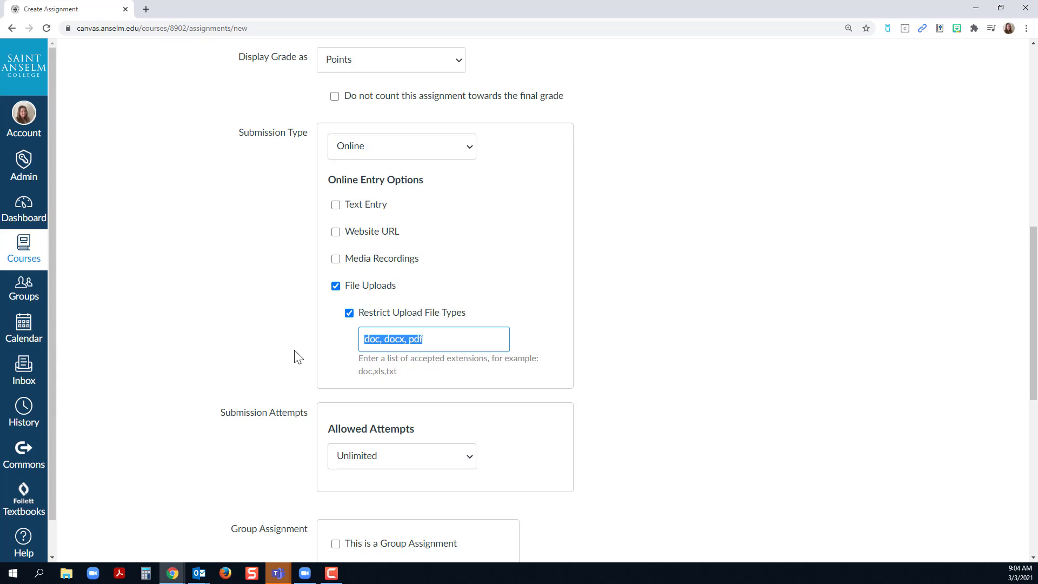
pyautogui.write('pdf, pptx')
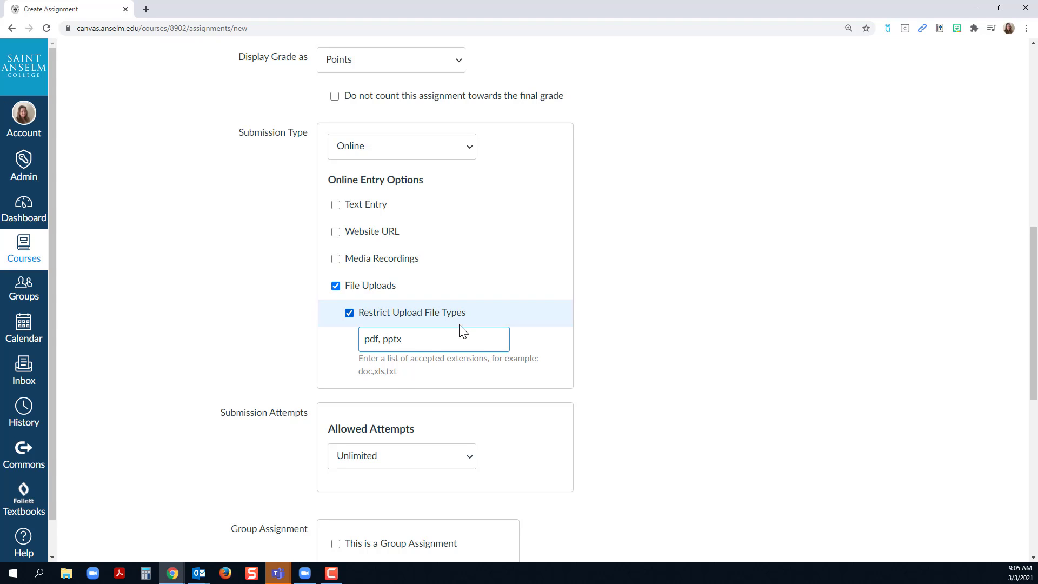
# Step: Choose Unlimited for the assignment's allowed submission attempts
pyautogui.scroll(-4, 565, 374)
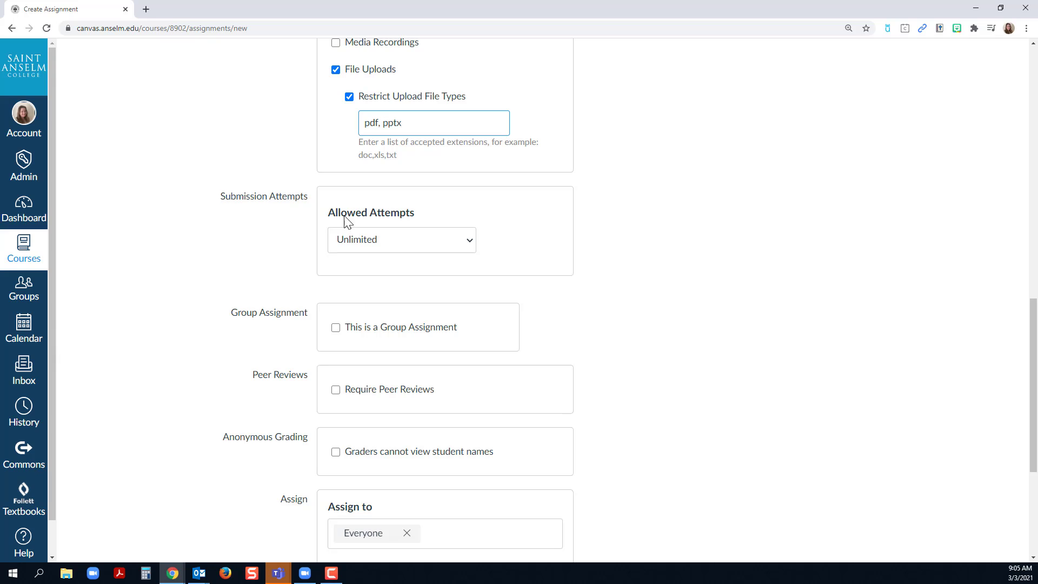
pyautogui.click(396, 239)
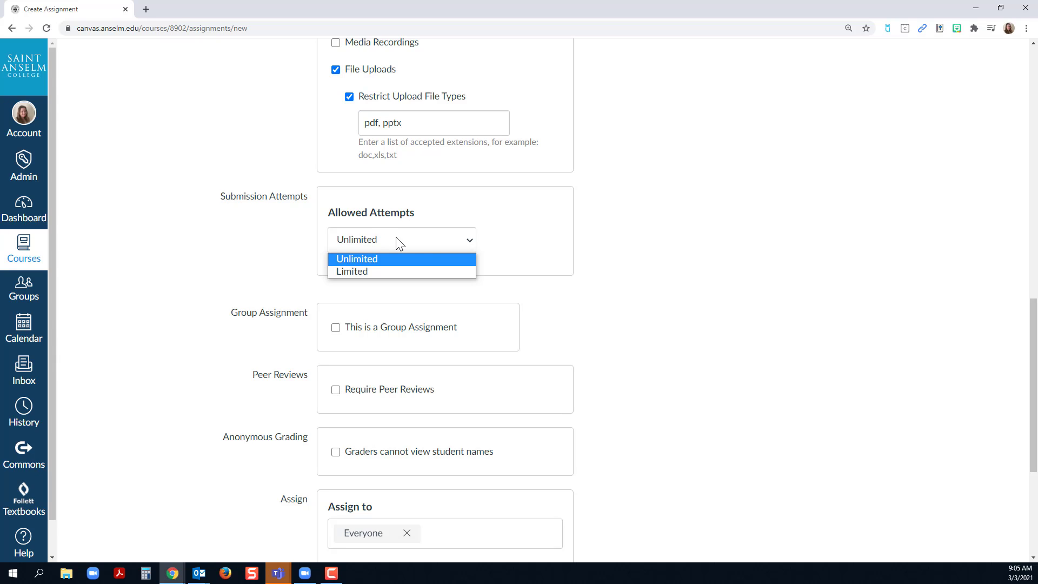
pyautogui.click(361, 260)
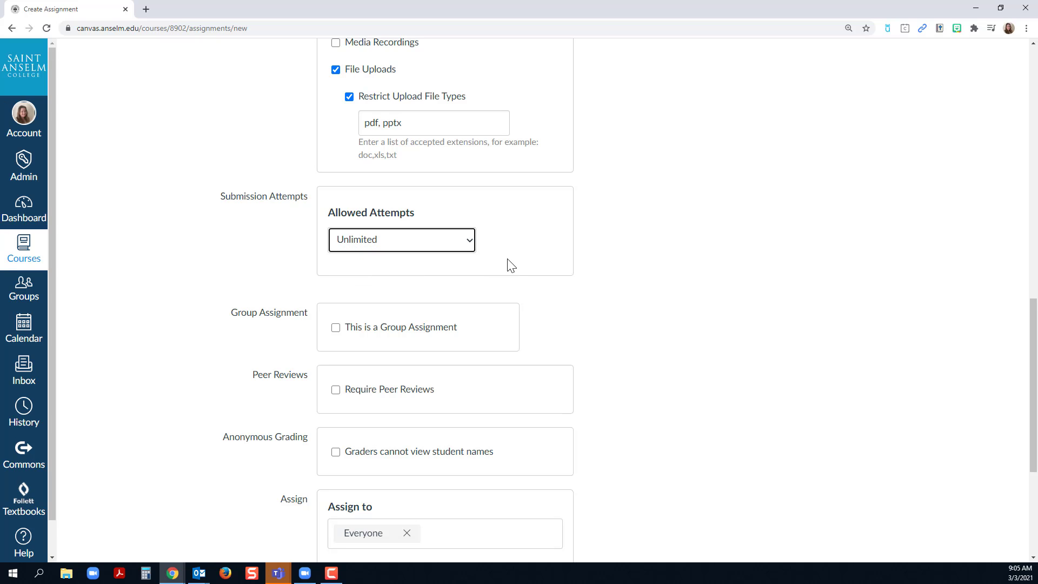
pyautogui.scroll(-2, 575, 300)
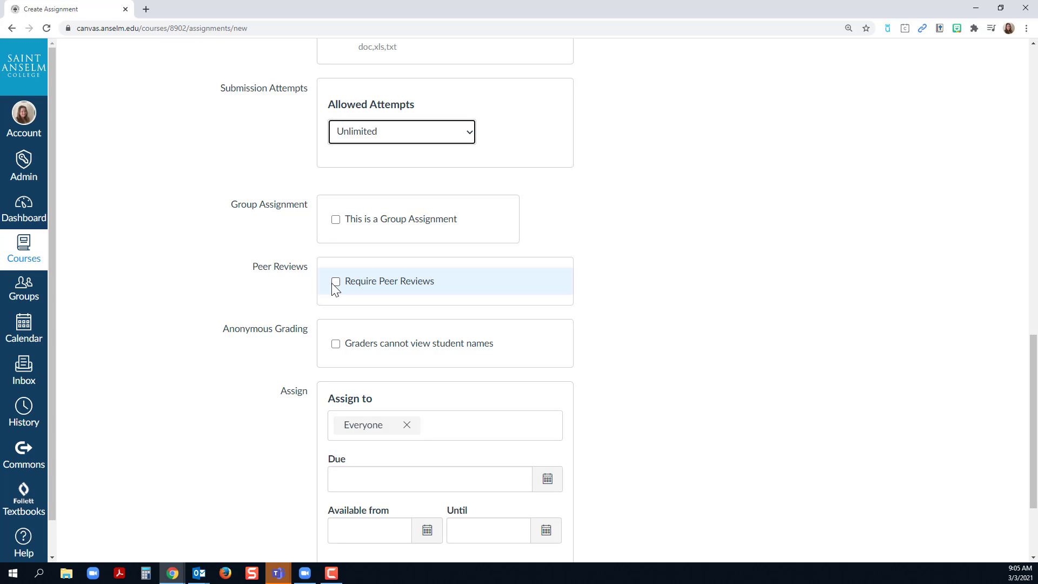
# Step: Try marking the assignment as a group assignment, dismiss the new group set form and disable the option again
pyautogui.click(336, 220)
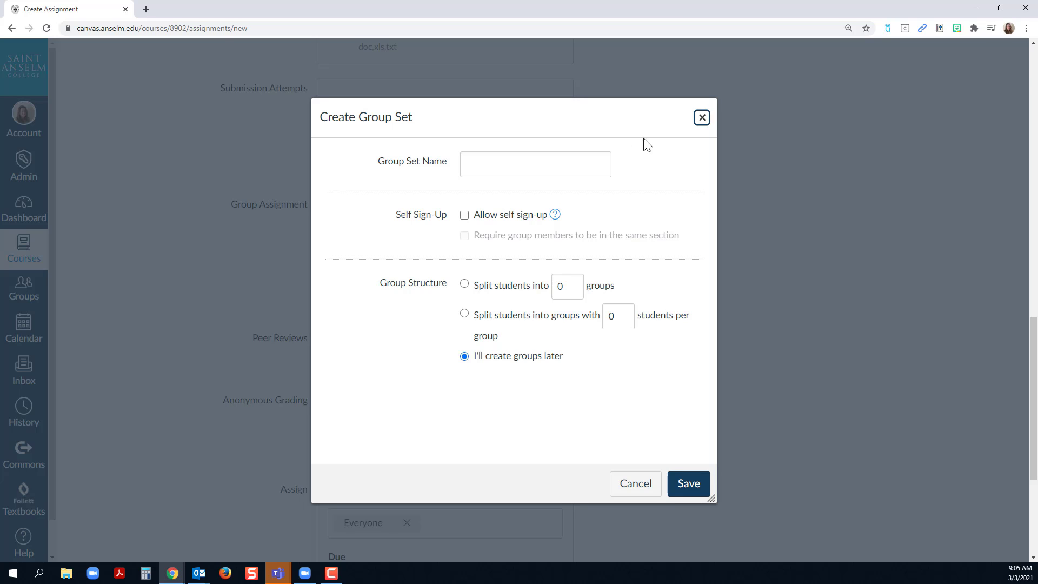
pyautogui.click(701, 118)
pyautogui.click(336, 220)
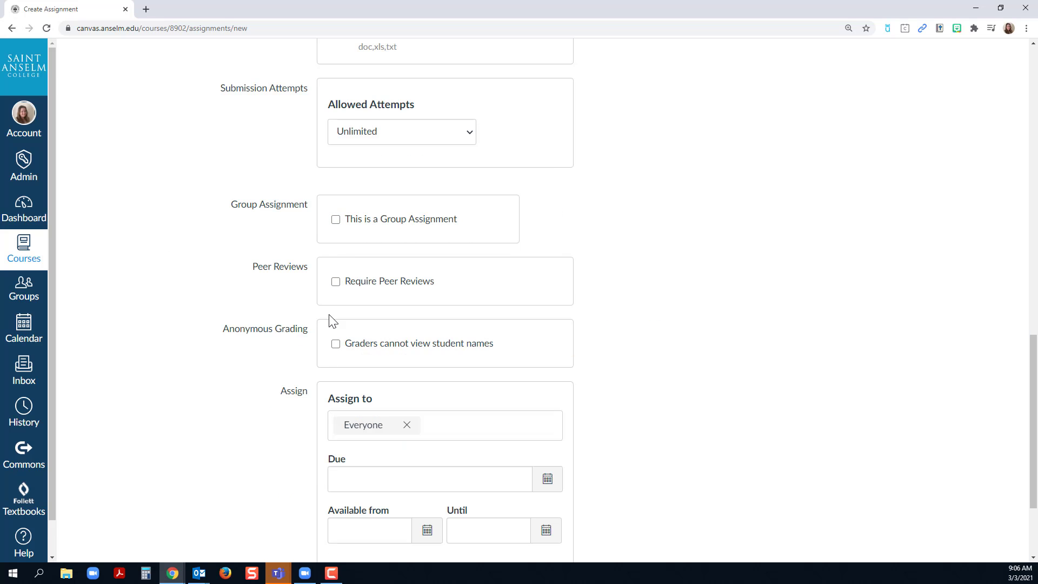
# Step: Require peer reviews assigned automatically, with 1 review per user and Mar 15, 2021 as the assign reviews date
pyautogui.click(336, 281)
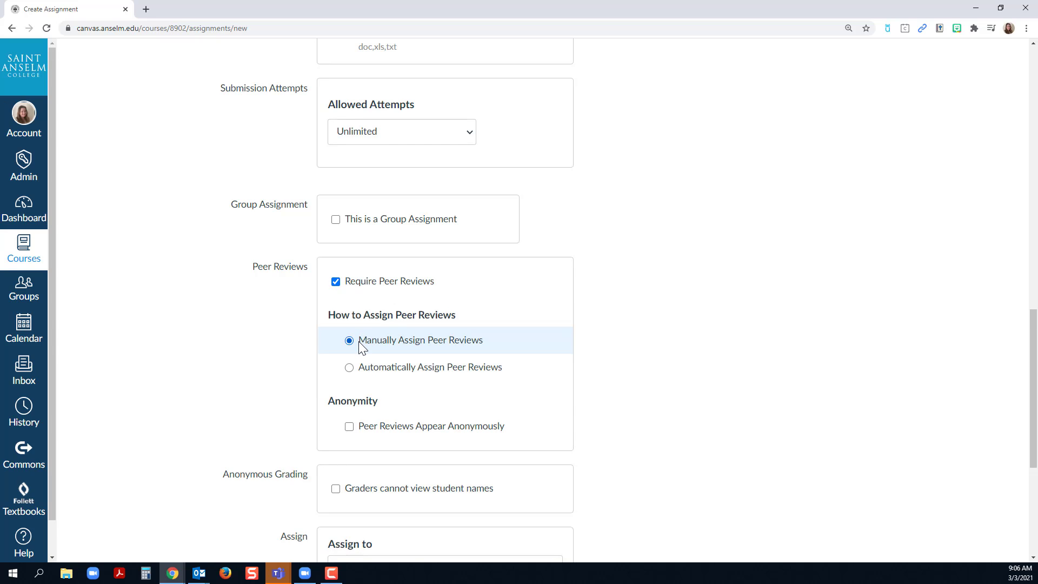
pyautogui.click(350, 370)
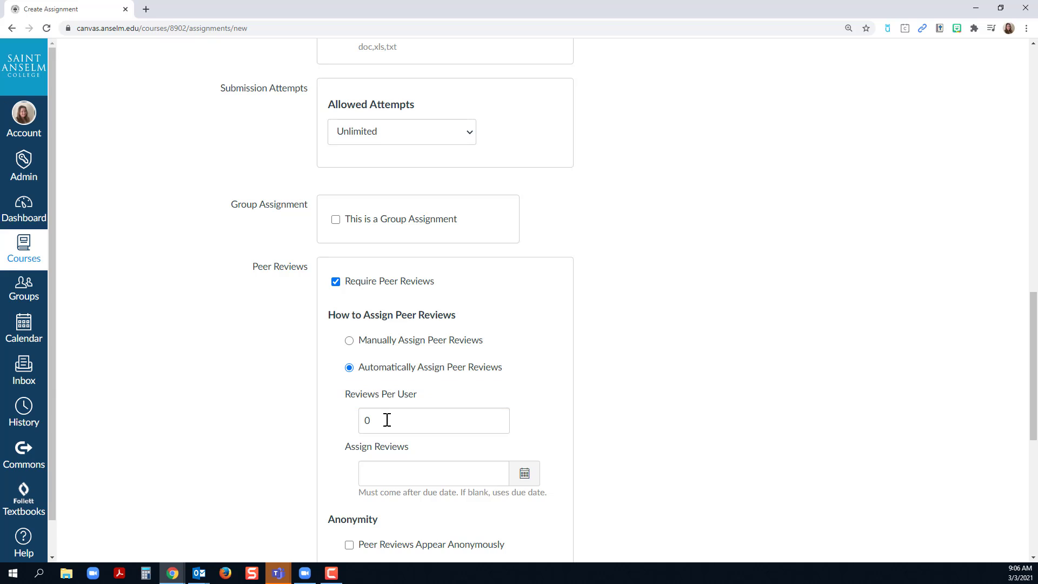
pyautogui.scroll(-1, 387, 416)
pyautogui.click(393, 359)
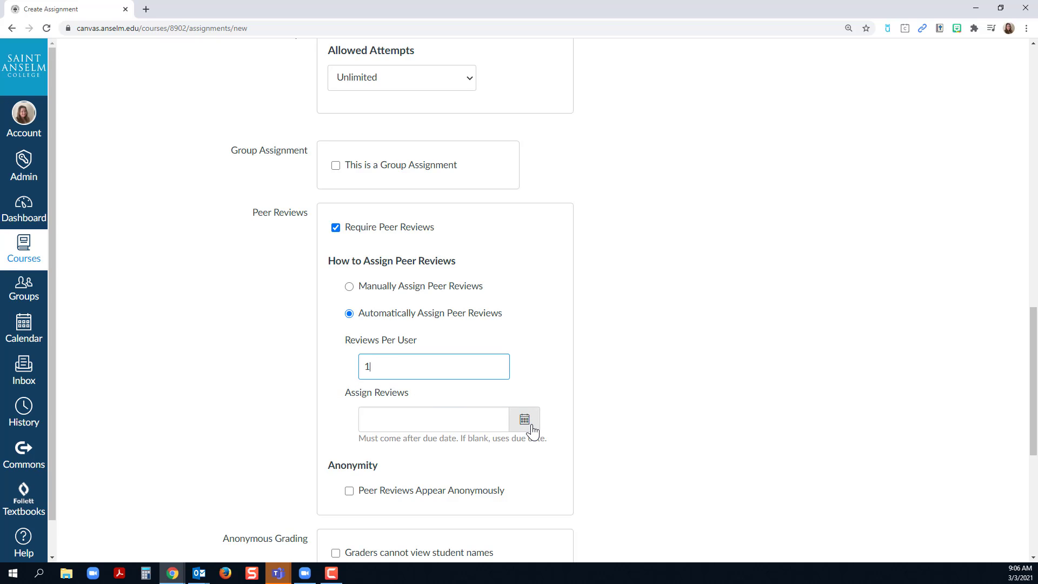
pyautogui.scroll(-1, 533, 429)
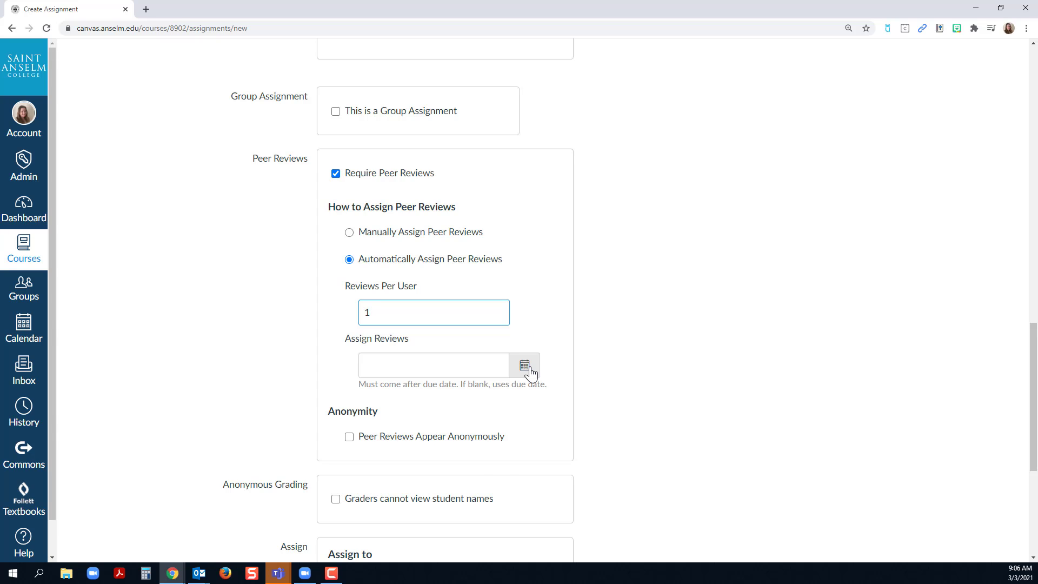
pyautogui.click(530, 368)
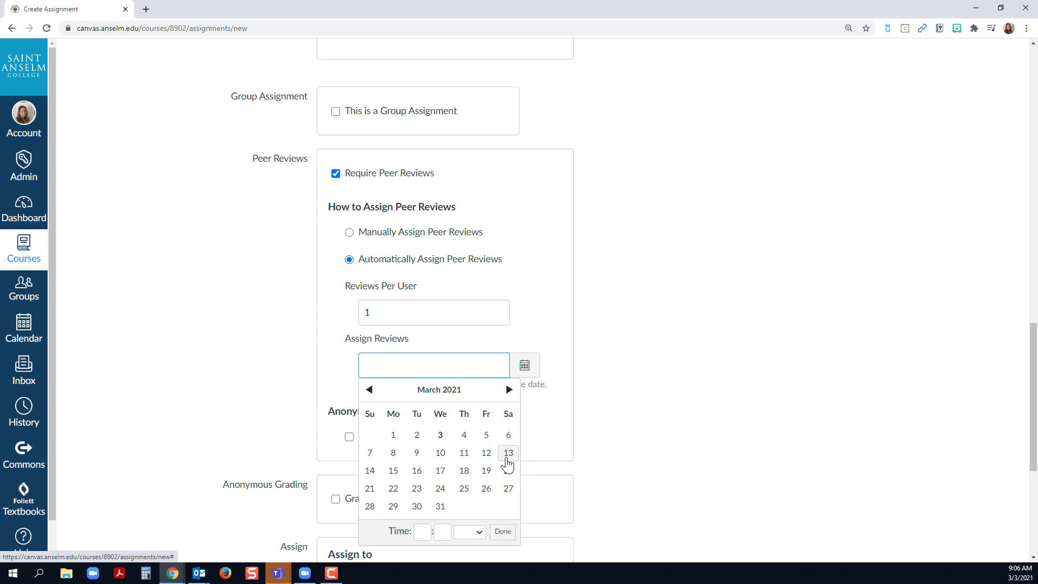
pyautogui.click(394, 471)
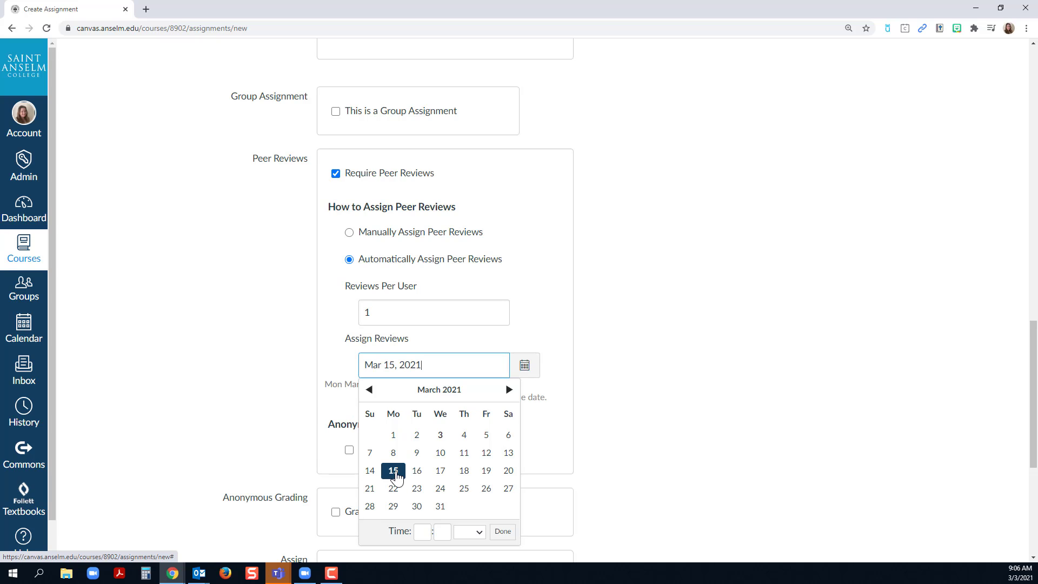
pyautogui.click(647, 368)
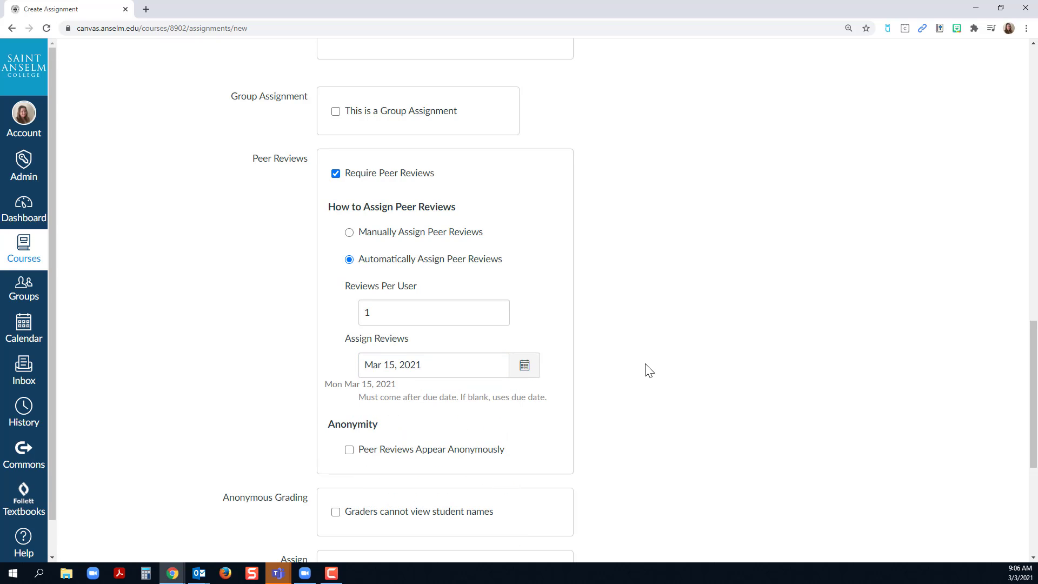
# Step: Try making the peer reviews appear anonymously, and disable the peer review requirement again
pyautogui.scroll(-2, 649, 370)
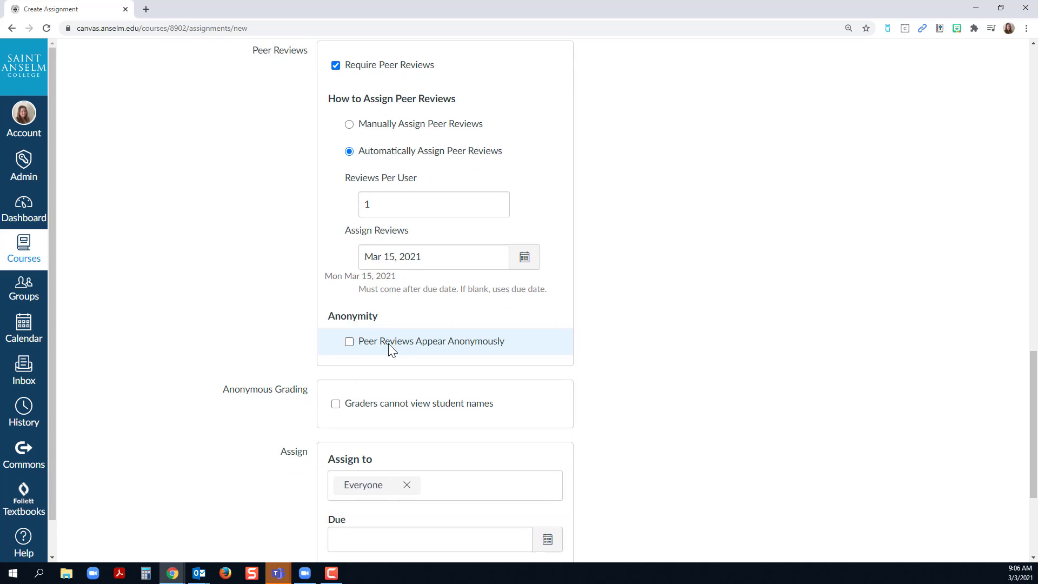
pyautogui.click(389, 344)
pyautogui.scroll(-3, 252, 316)
pyautogui.scroll(4, 329, 310)
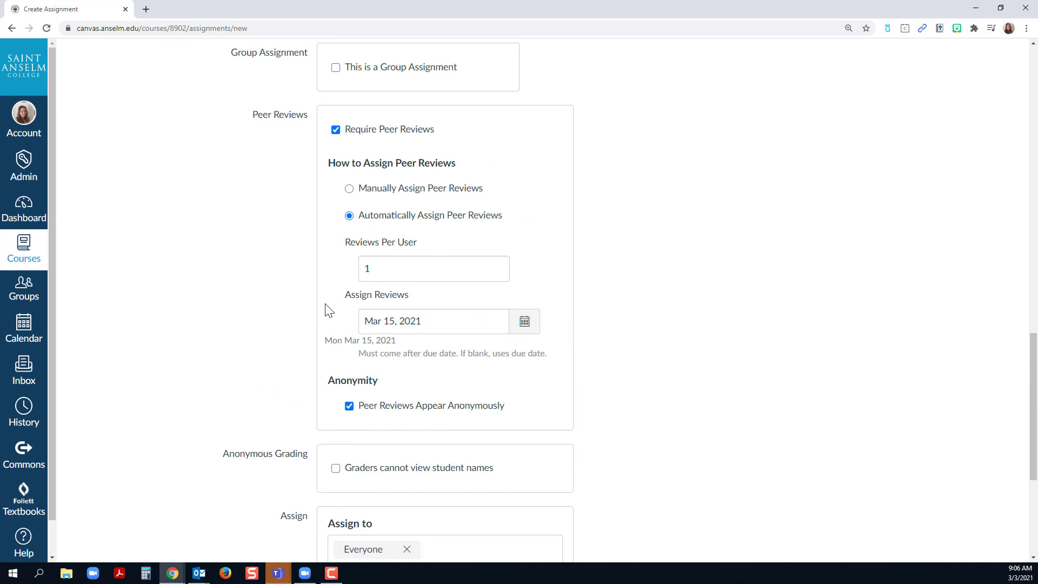
pyautogui.scroll(2, 329, 303)
pyautogui.click(335, 227)
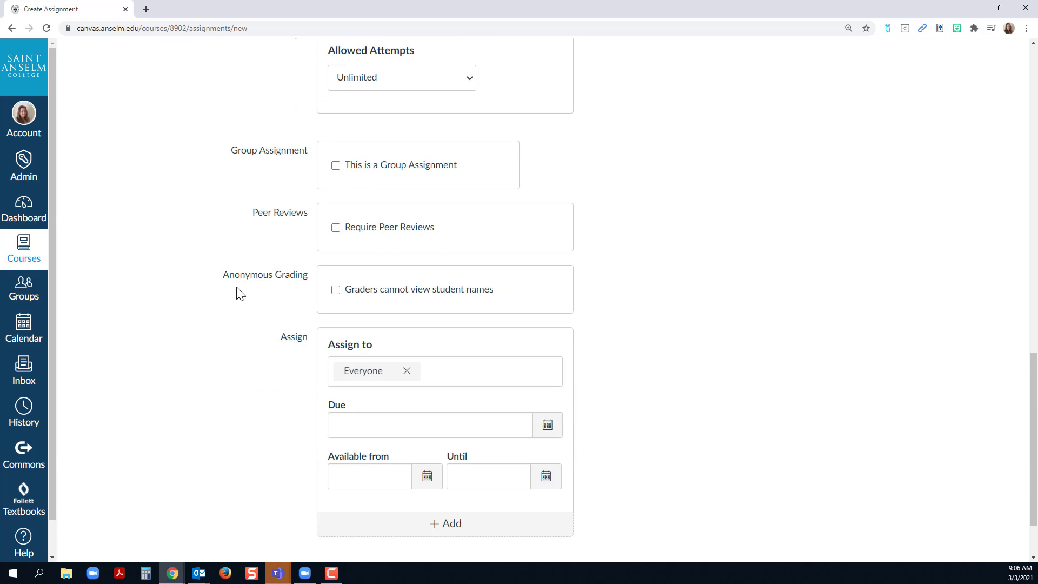
# Step: Keep the assignment assigned to Everyone and set its due date to Mar 10, 2021 at 11:59 pm
pyautogui.scroll(-1, 292, 268)
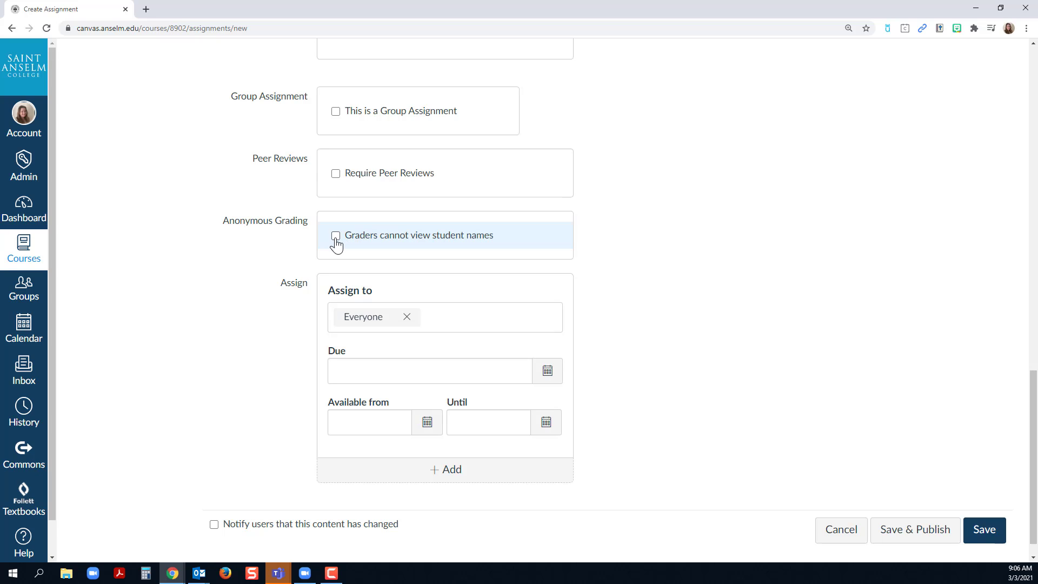
pyautogui.scroll(-1, 265, 241)
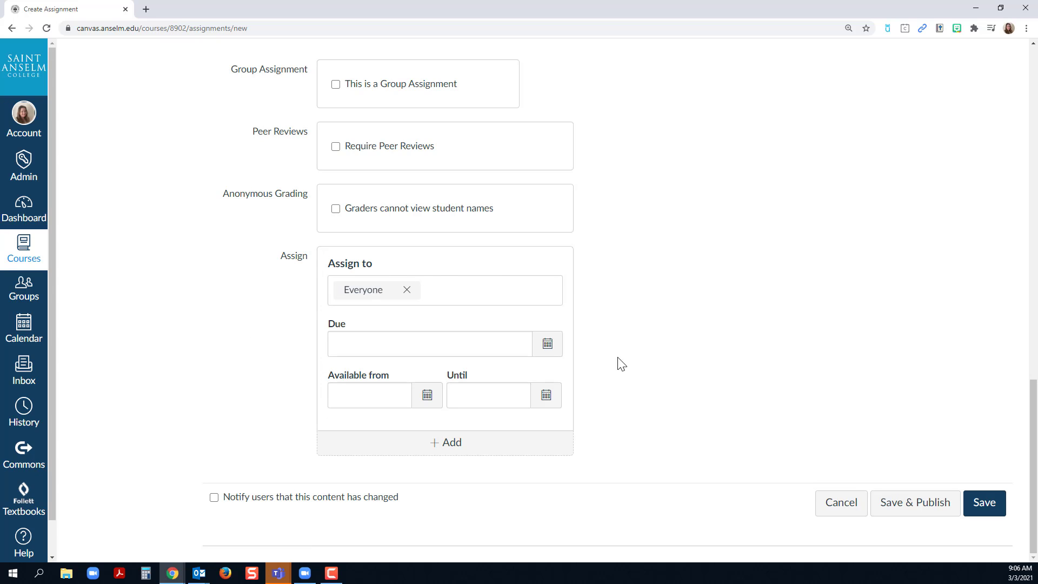
pyautogui.click(434, 295)
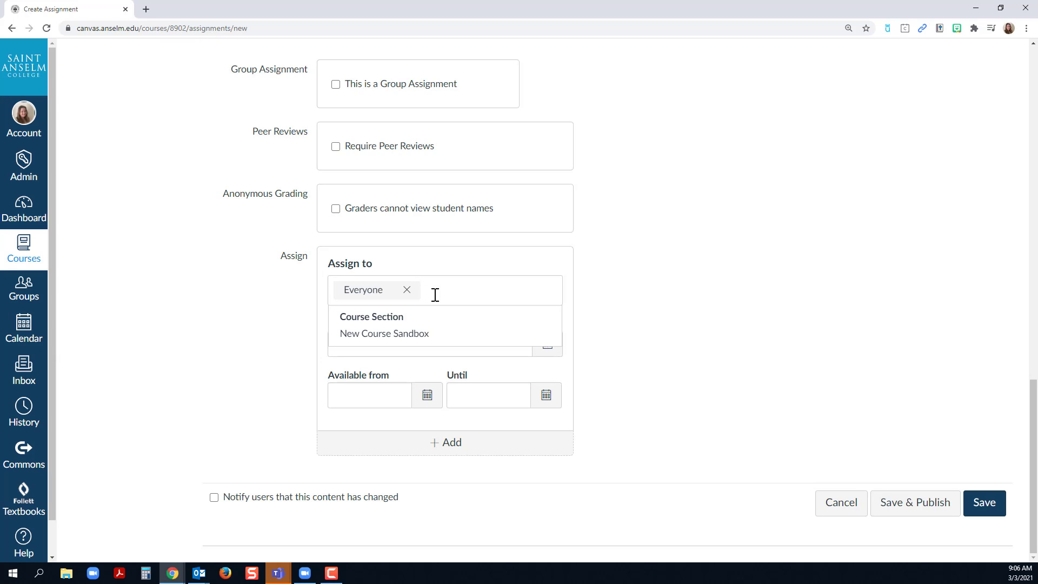
pyautogui.click(509, 269)
pyautogui.click(547, 346)
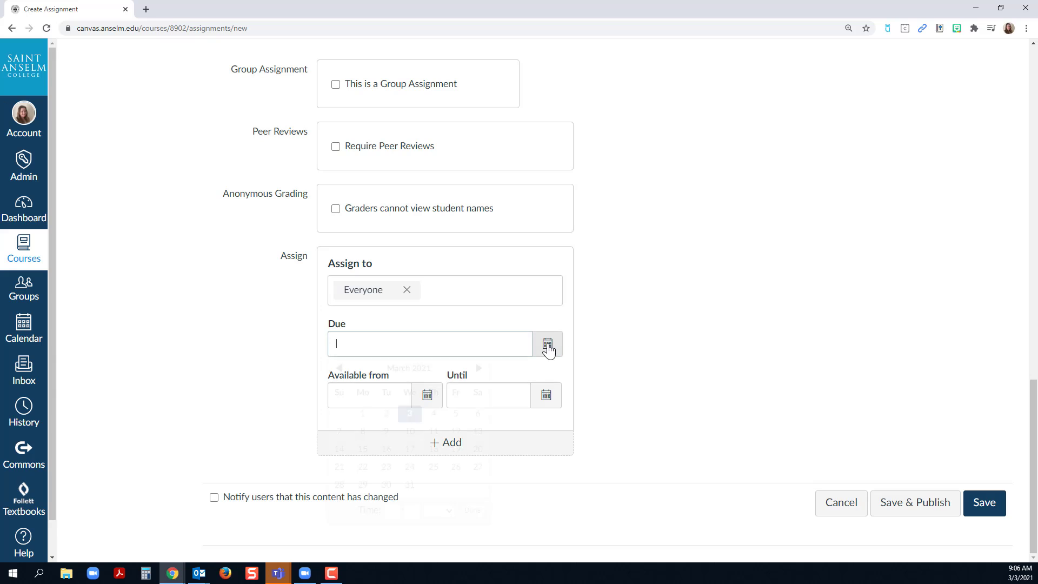
pyautogui.click(409, 433)
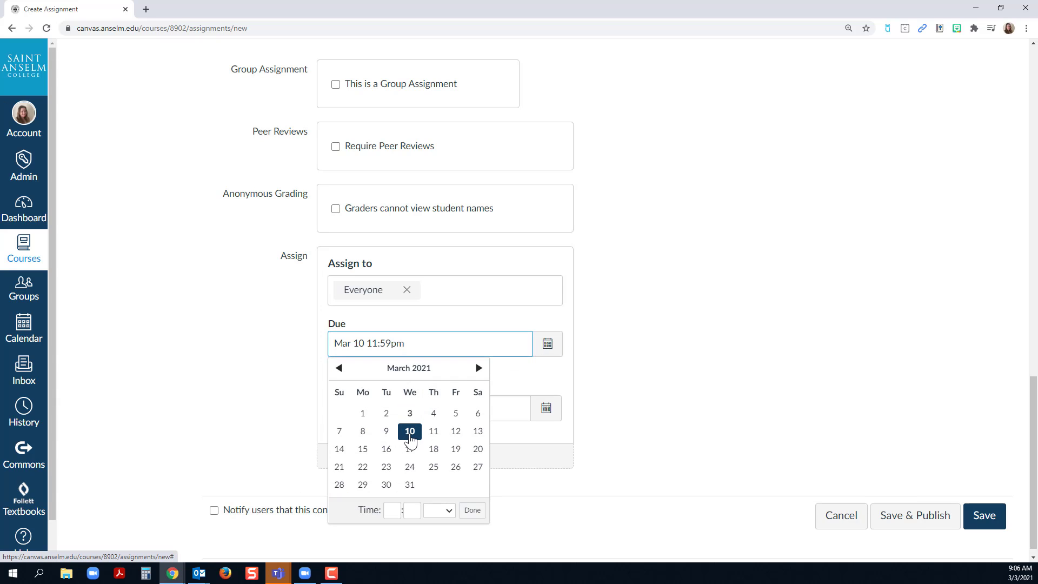
pyautogui.click(394, 509)
pyautogui.write('11')
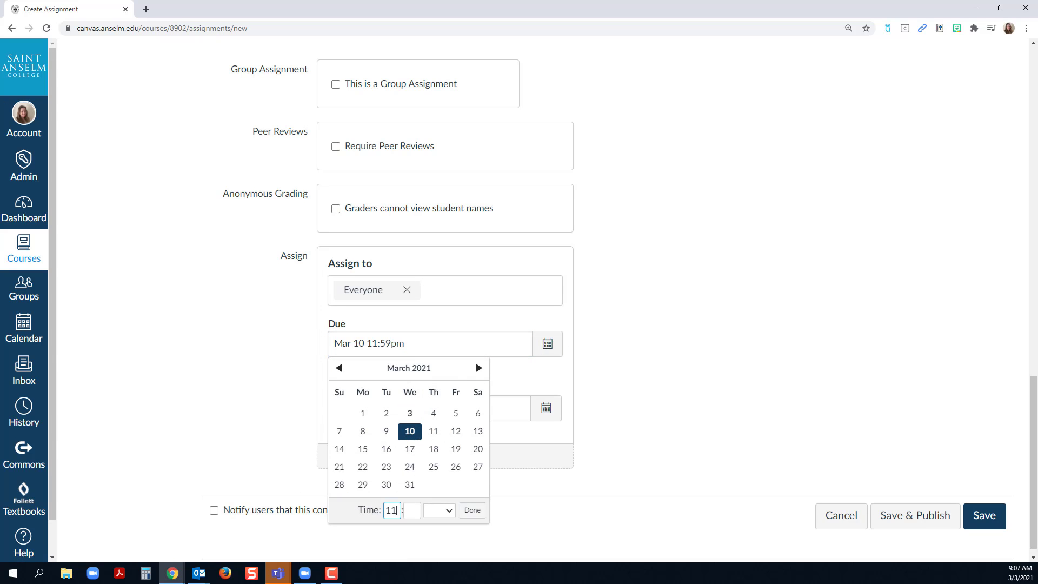
pyautogui.press('Tab')
pyautogui.write('5')
pyautogui.click(472, 510)
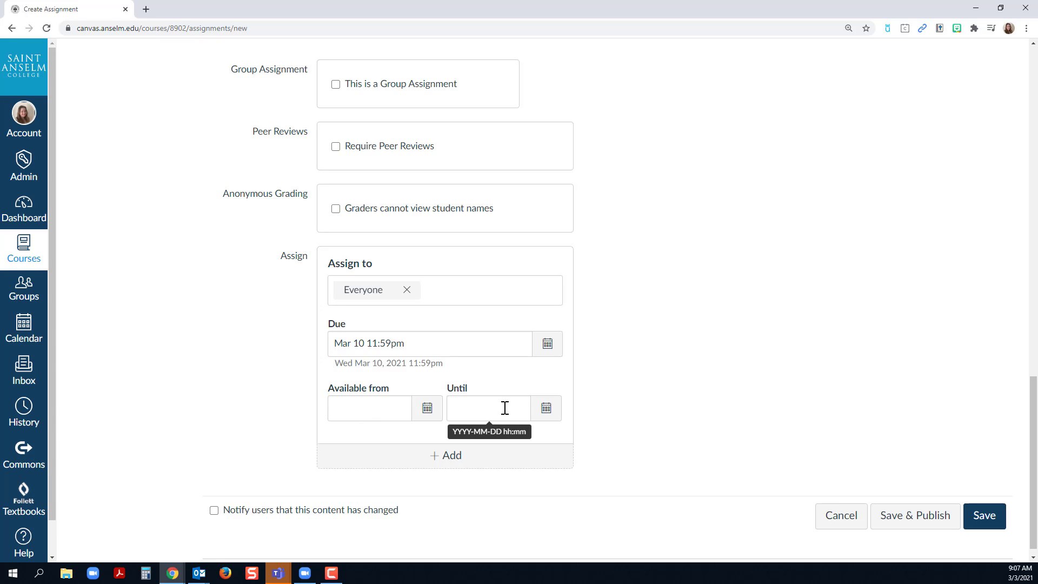
# Step: Try Mar 5 as the Available from date and clear the field again
pyautogui.click(425, 410)
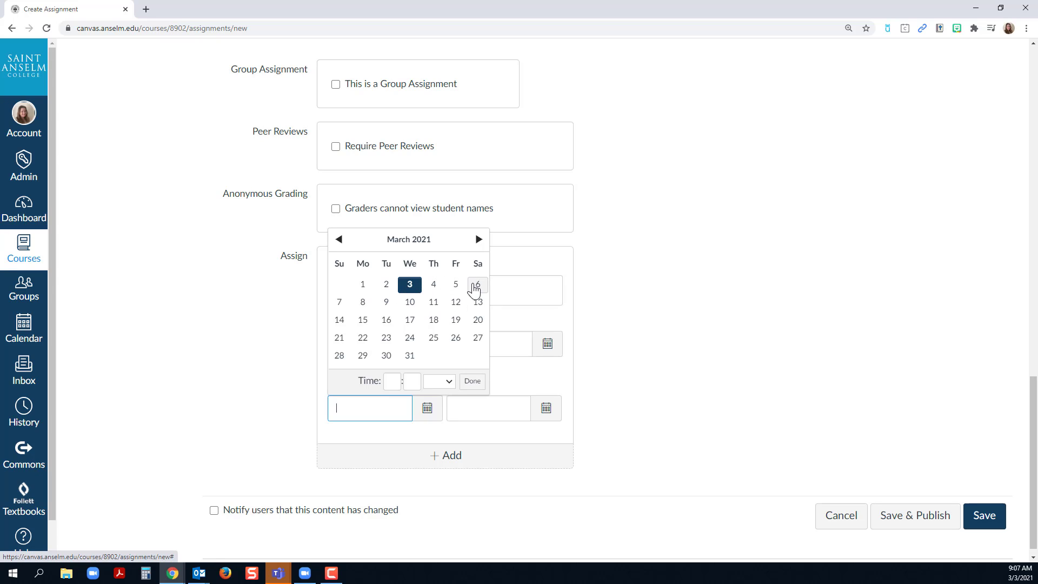
pyautogui.click(456, 285)
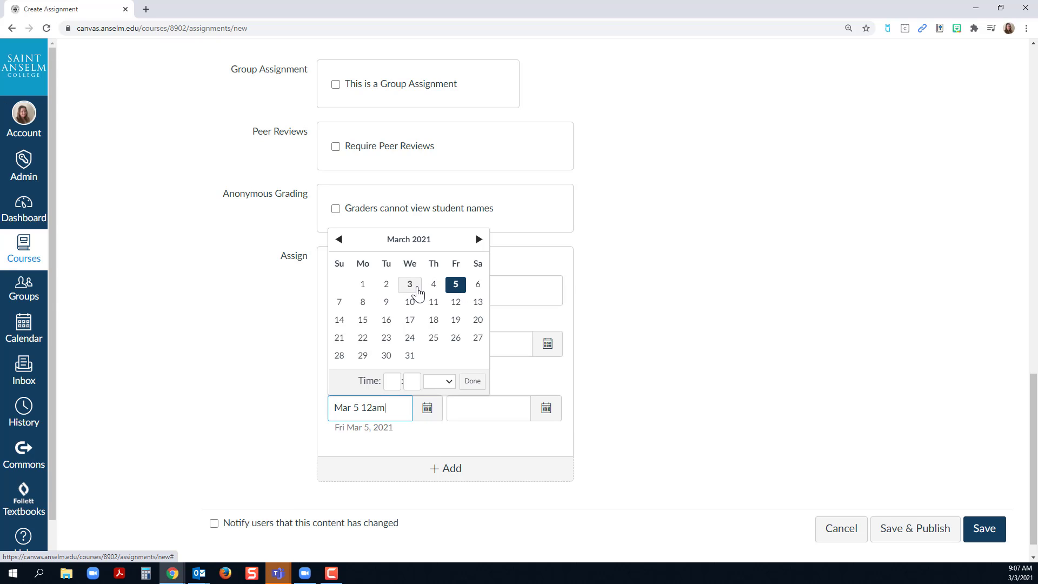
pyautogui.tripleClick(376, 407)
pyautogui.press('BackSpace')
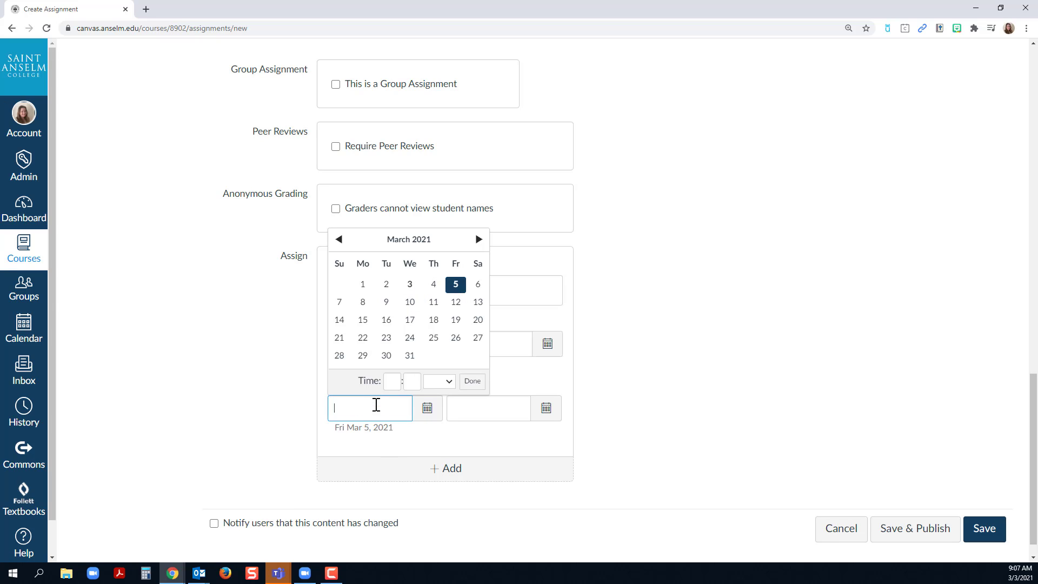
# Step: Try Mar 10, Mar 17 and Mar 24 as the Until date, return to Mar 17, and clear the field
pyautogui.click(461, 414)
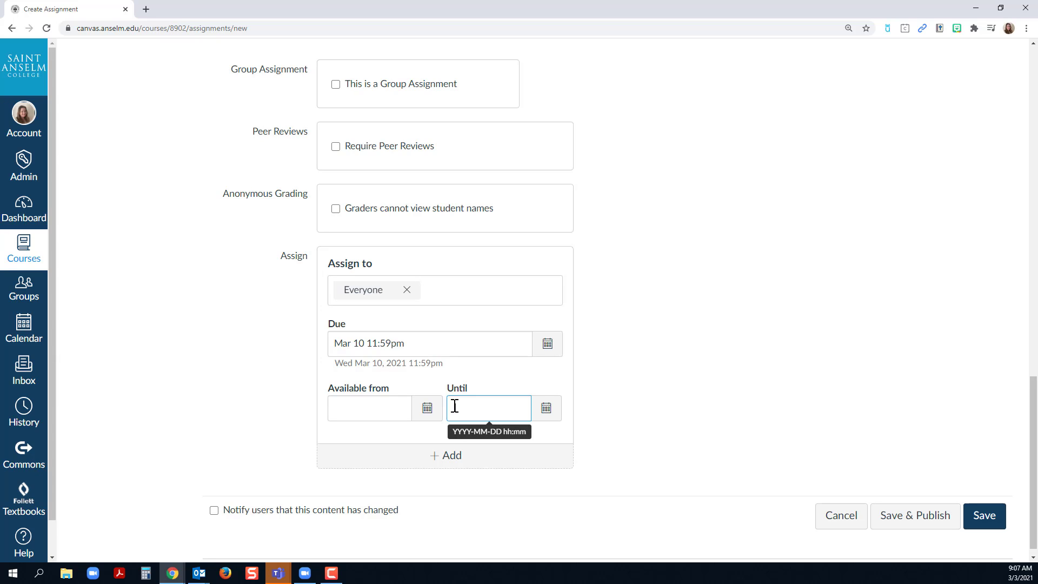
pyautogui.click(546, 407)
pyautogui.click(529, 304)
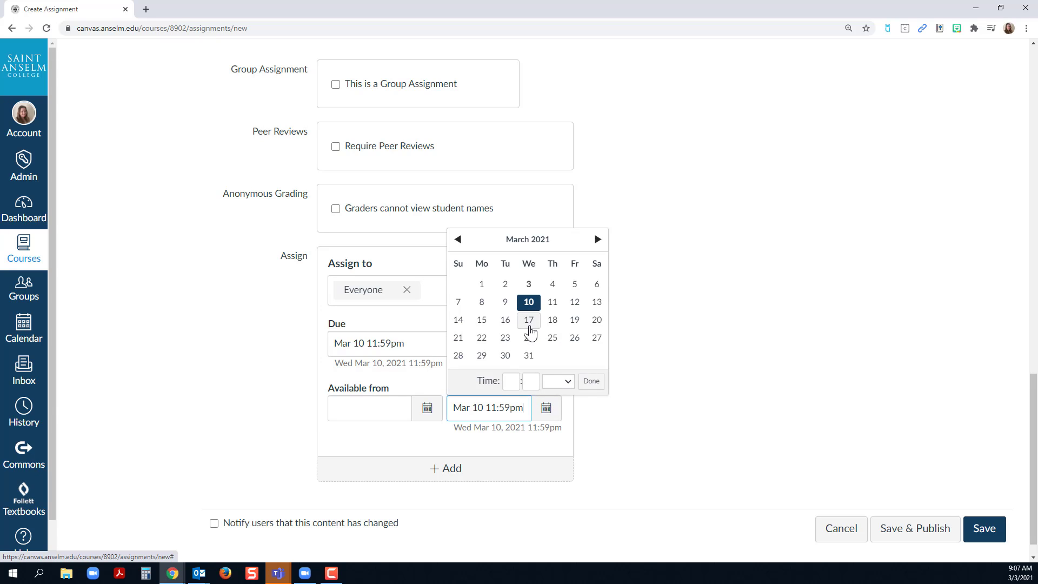
pyautogui.click(529, 323)
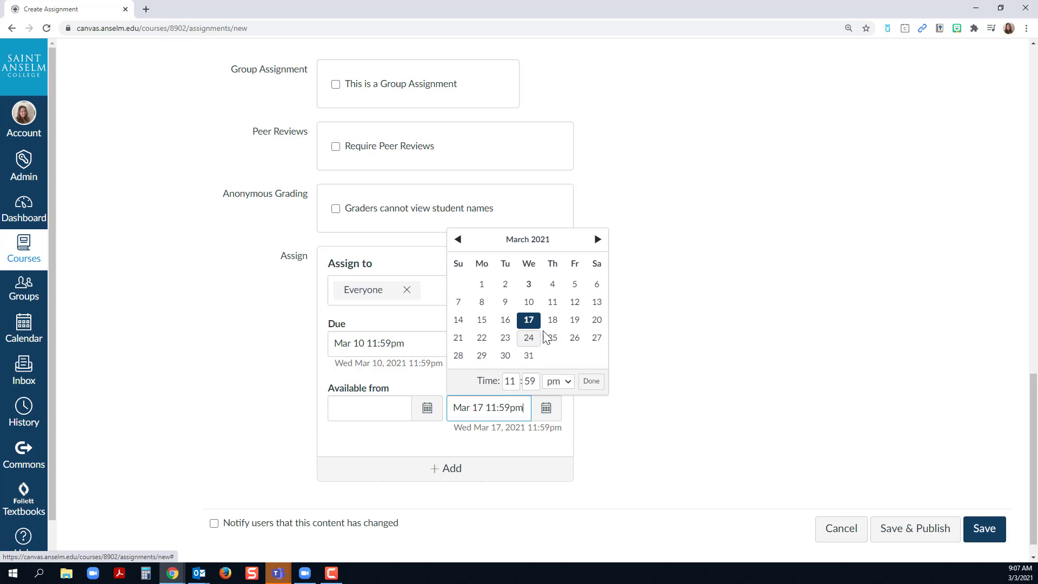
pyautogui.click(537, 336)
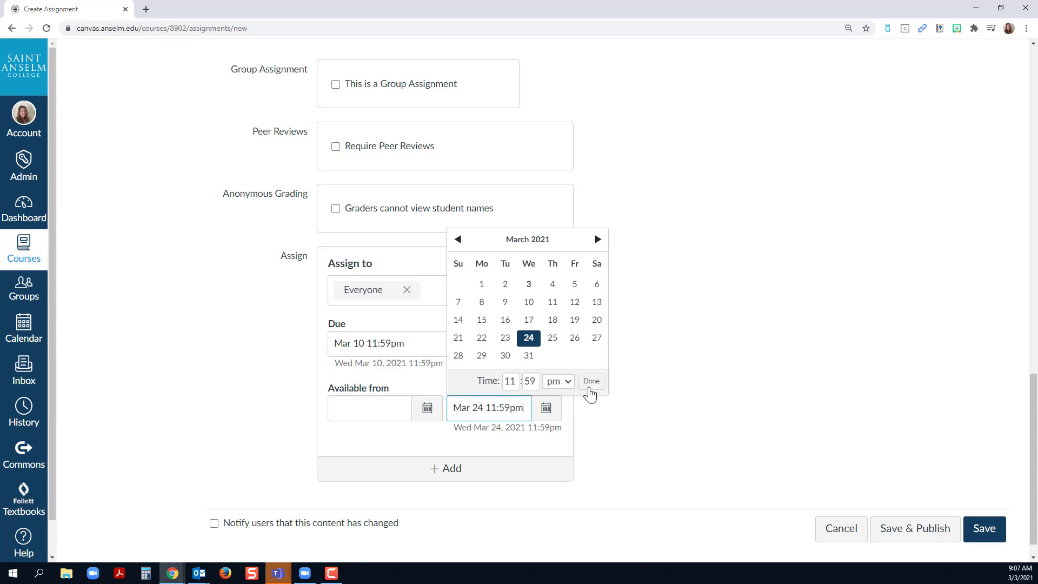
pyautogui.click(530, 322)
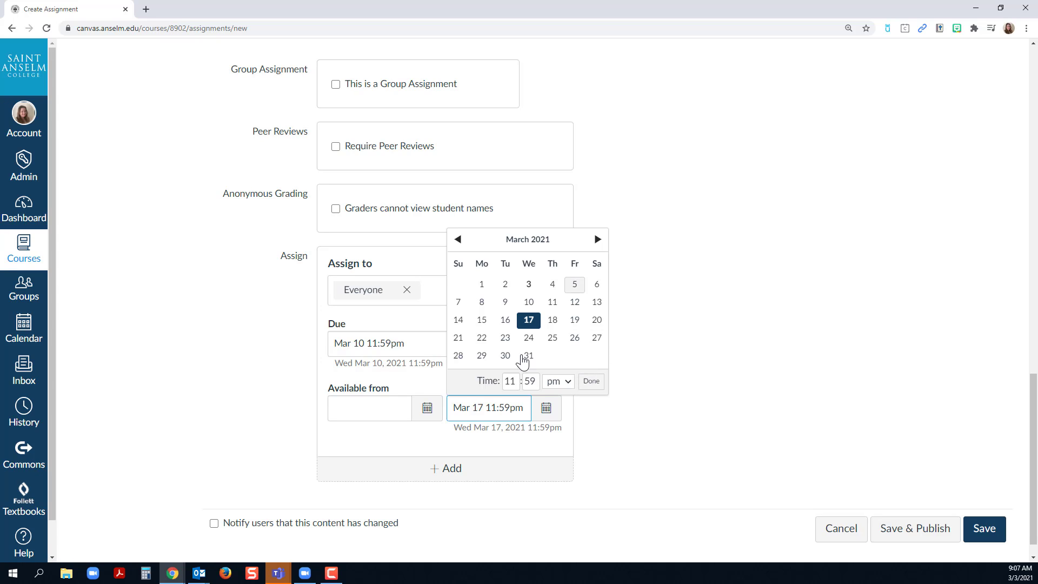
pyautogui.doubleClick(484, 415)
pyautogui.tripleClick(484, 414)
pyautogui.press('BackSpace')
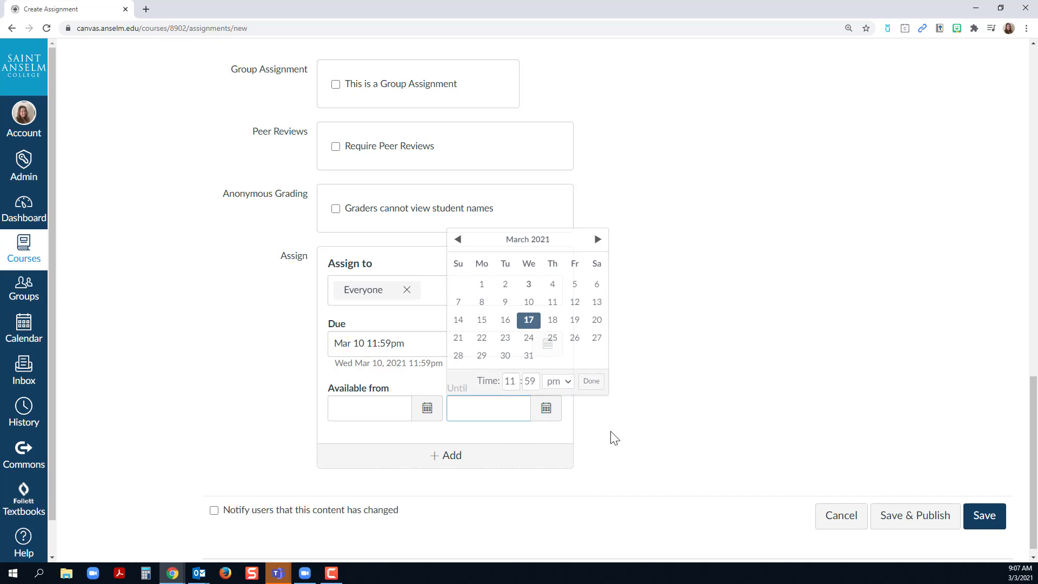
pyautogui.click(614, 438)
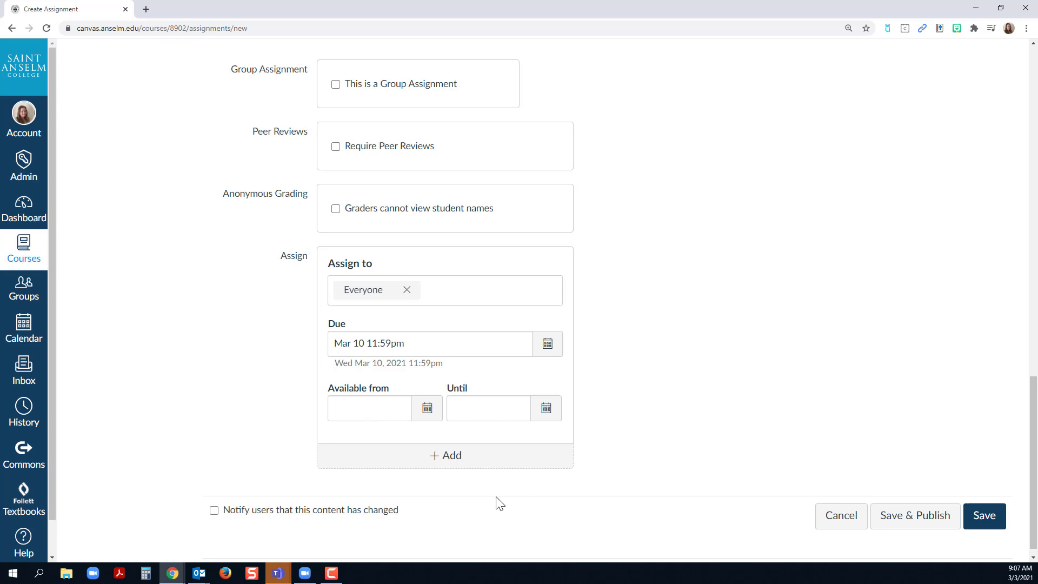
# Step: Try adding a second Assign to block with its own dates and remove it again
pyautogui.scroll(-1, 661, 399)
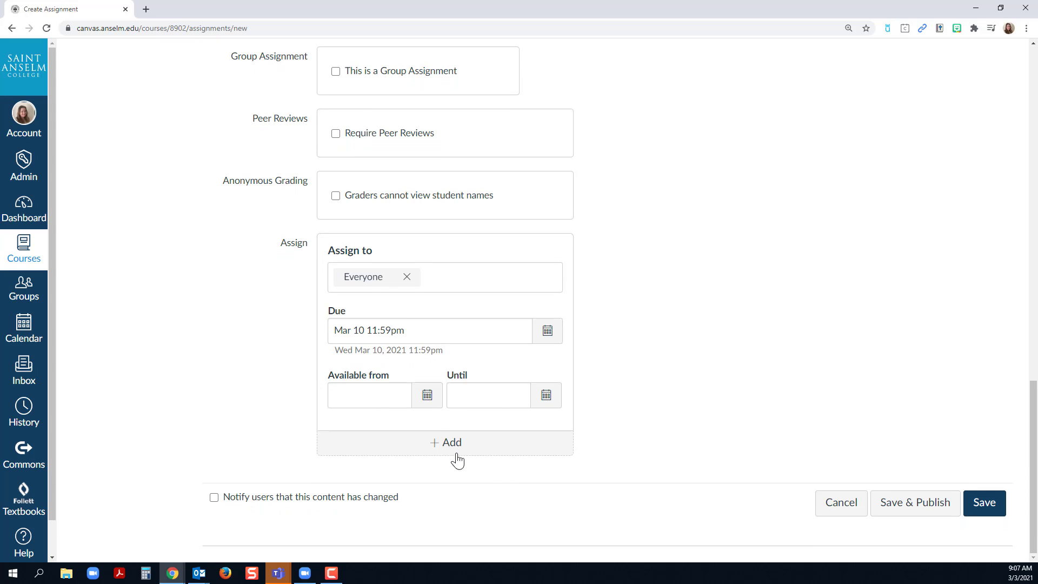
pyautogui.click(429, 444)
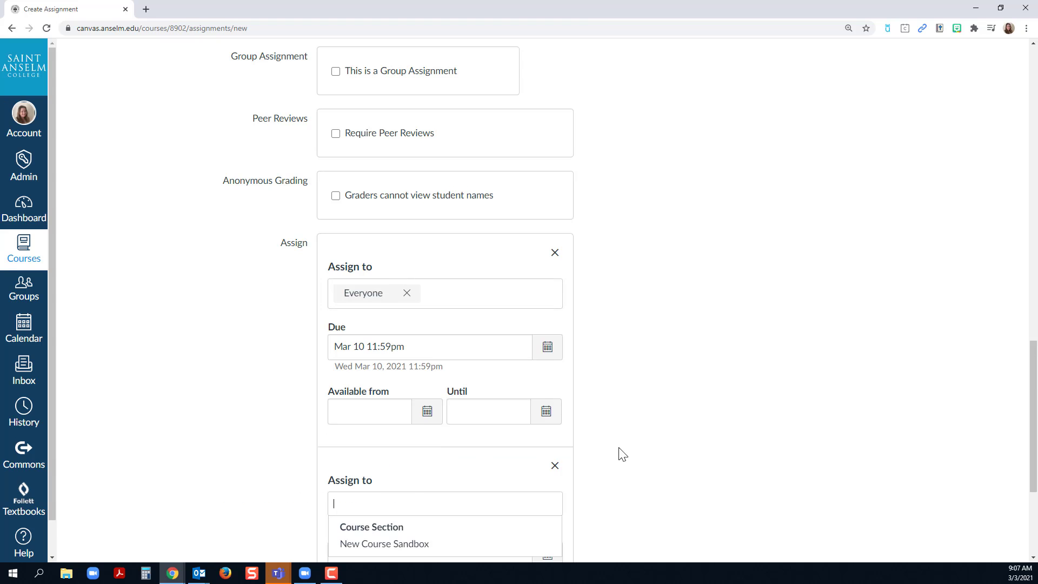
pyautogui.scroll(-3, 624, 449)
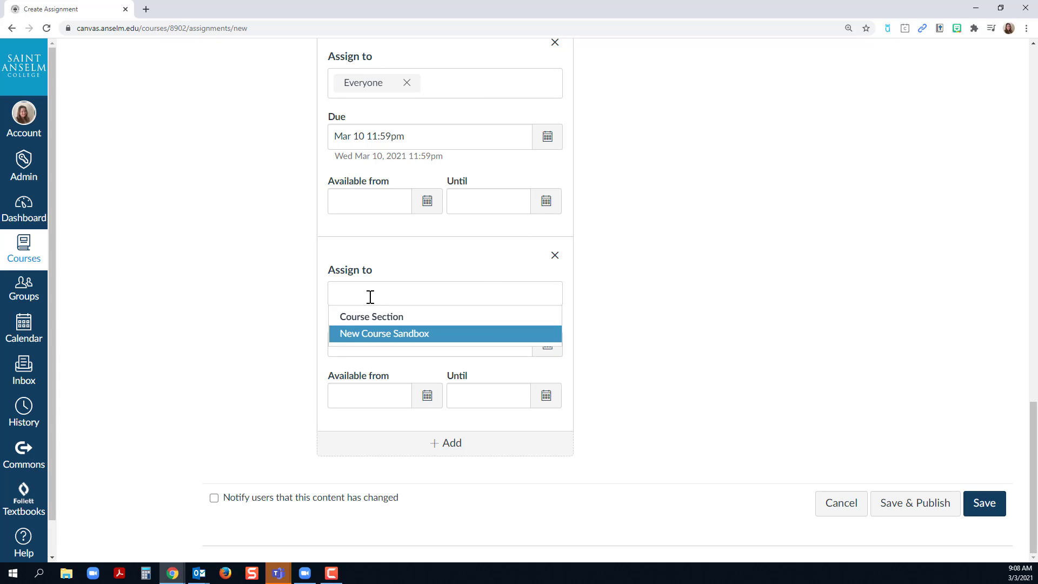
pyautogui.click(555, 255)
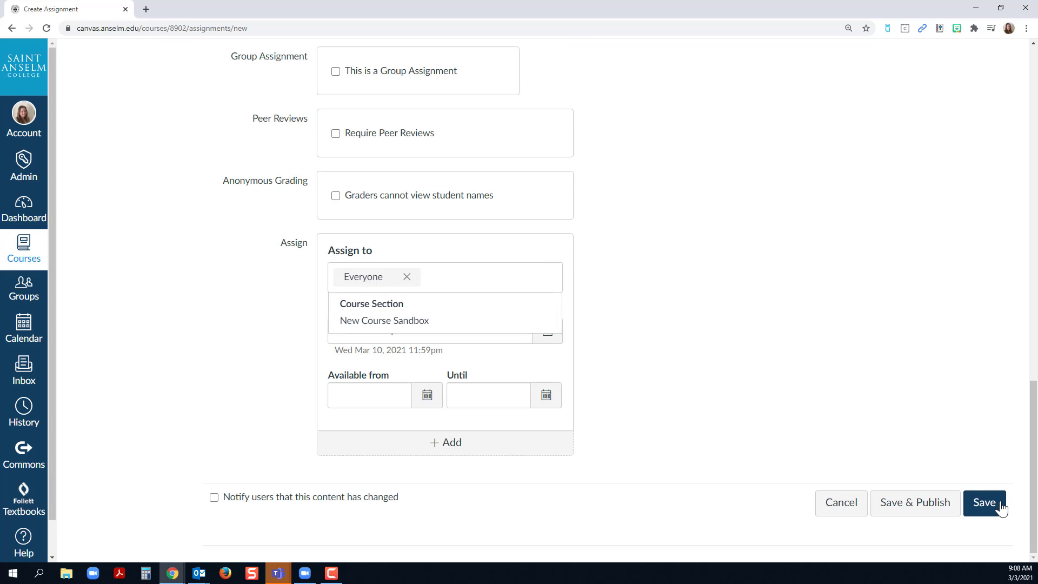
# Step: Save the Scientific Poster assignment without publishing it and reopen it for editing
pyautogui.click(982, 509)
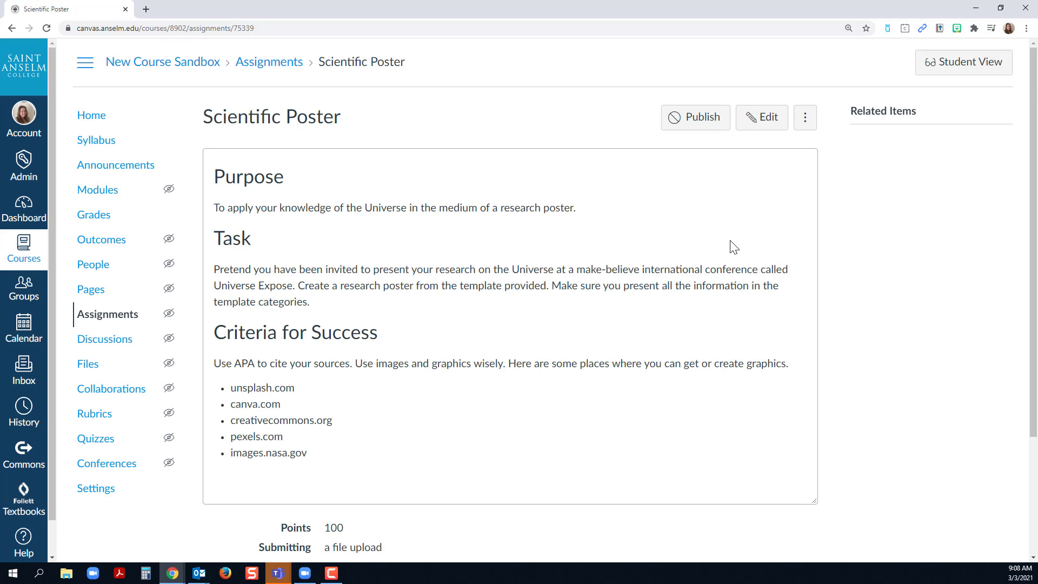
pyautogui.click(765, 125)
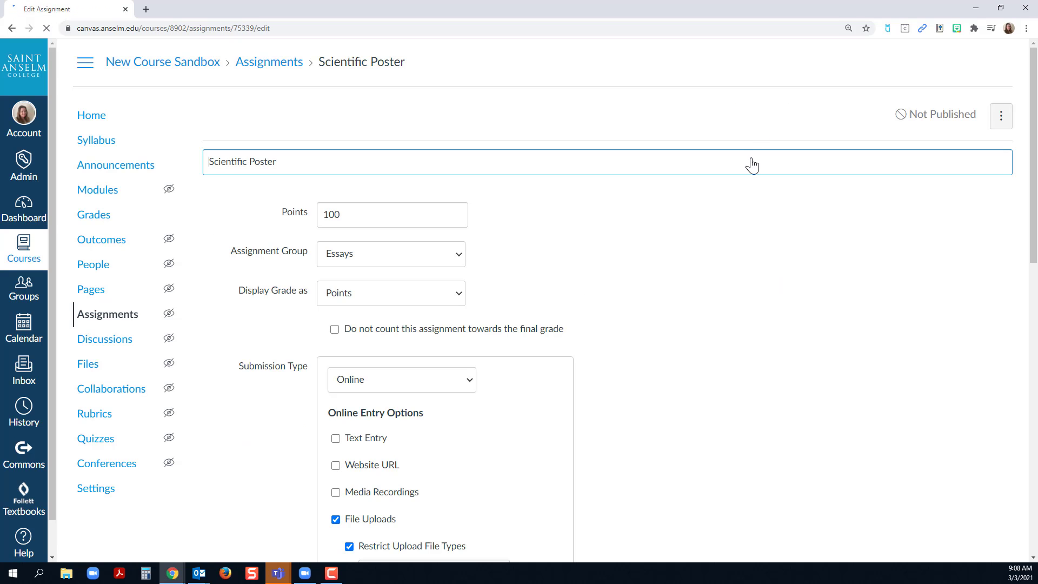
# Step: Save and publish the Scientific Poster assignment
pyautogui.scroll(-2, 768, 262)
pyautogui.scroll(-3, 911, 475)
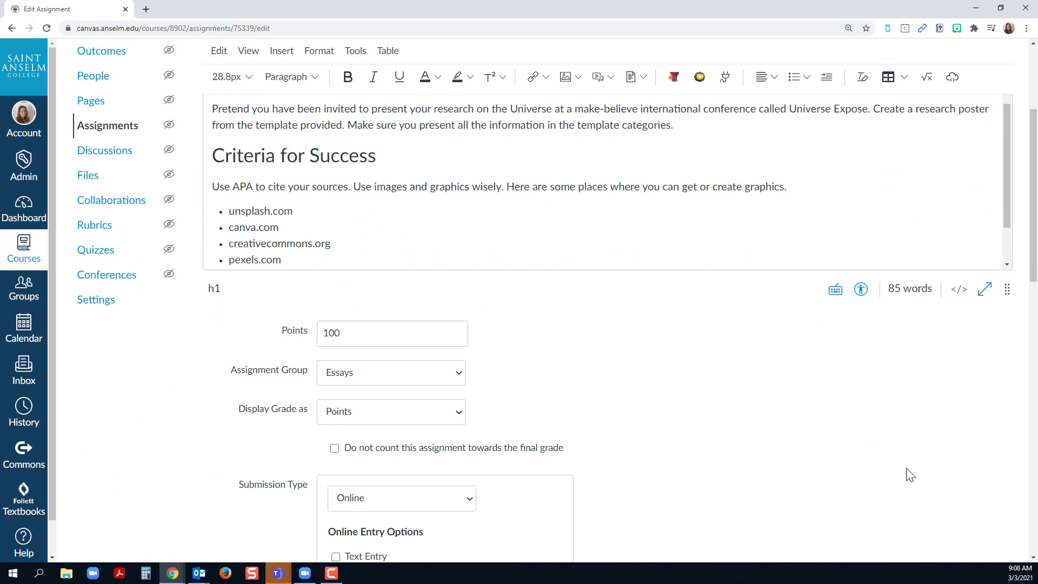
pyautogui.scroll(-15, 911, 475)
pyautogui.click(913, 512)
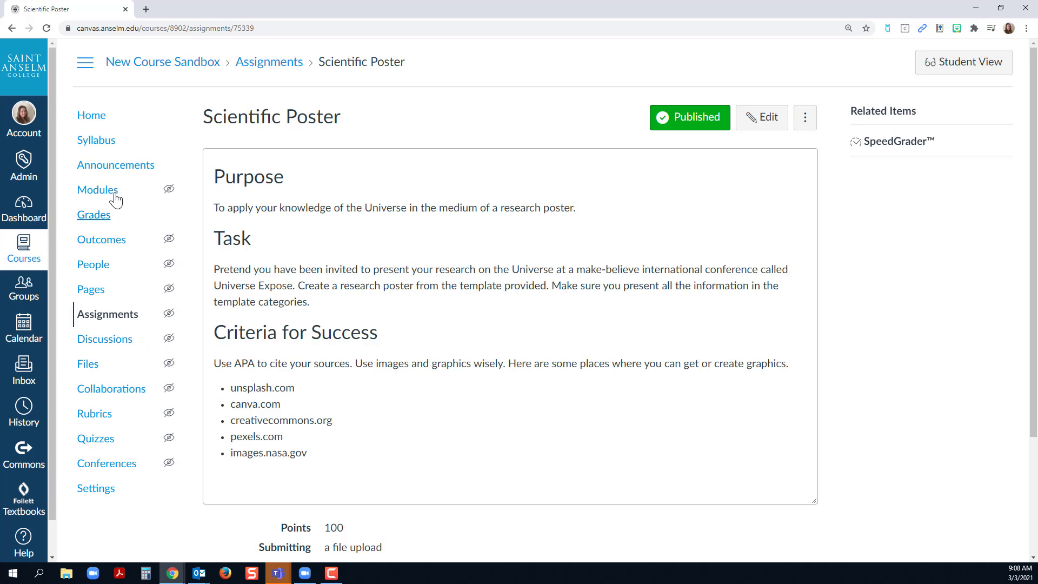
# Step: Check the Scientific Poster entry in the course syllabus summary and return to the course's assignments
pyautogui.click(96, 141)
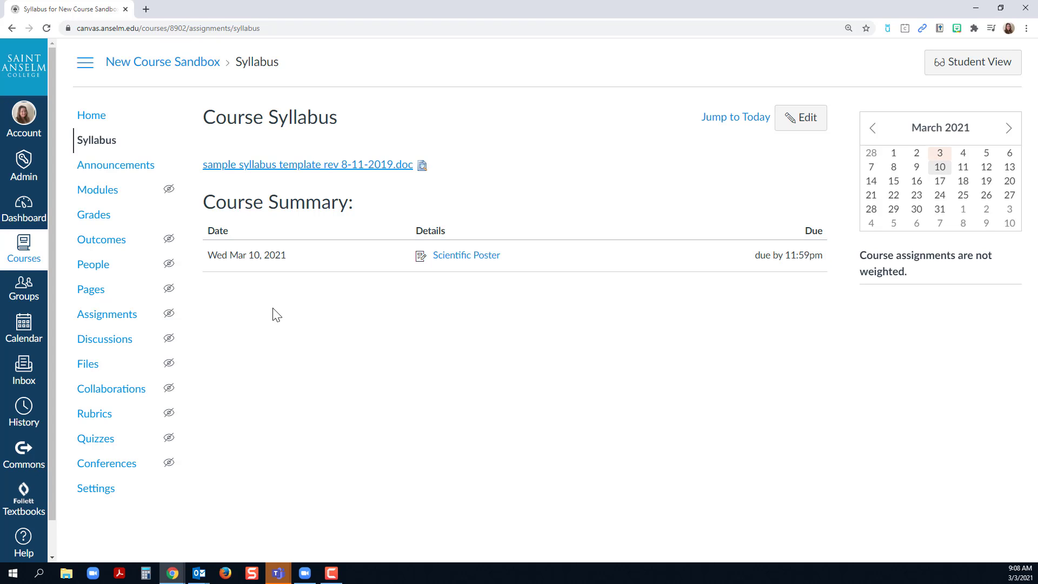
pyautogui.click(106, 320)
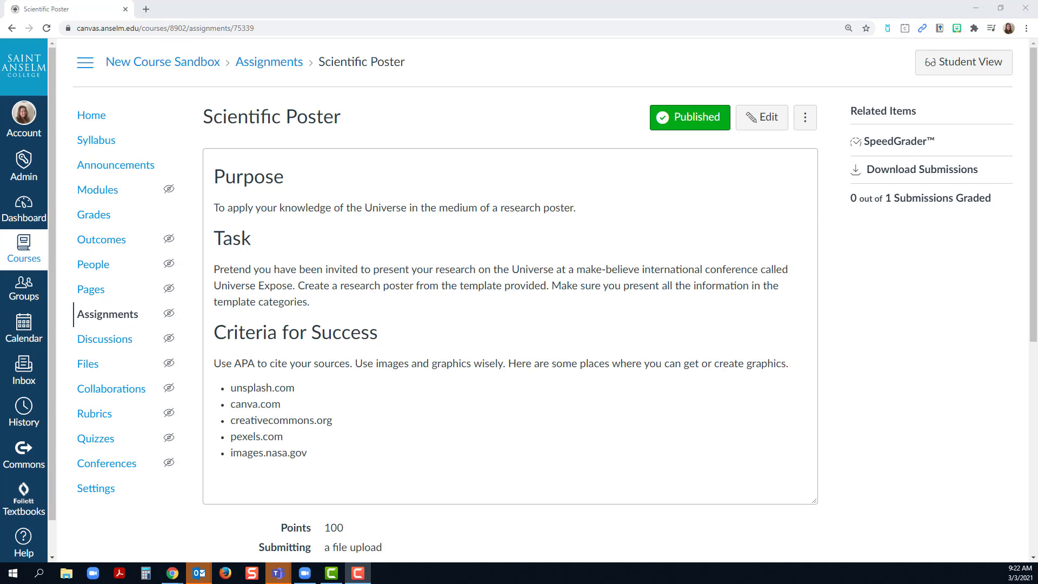
# Step: Open the published Scientific Poster assignment for editing and try the option not to count it towards the final grade, leaving it off
pyautogui.click(752, 124)
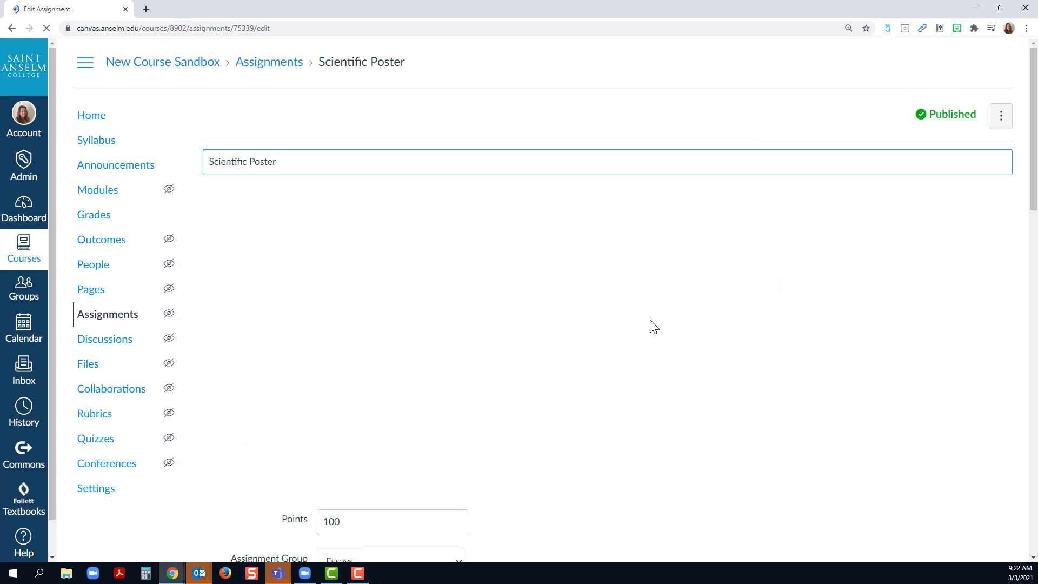
pyautogui.scroll(-5, 536, 387)
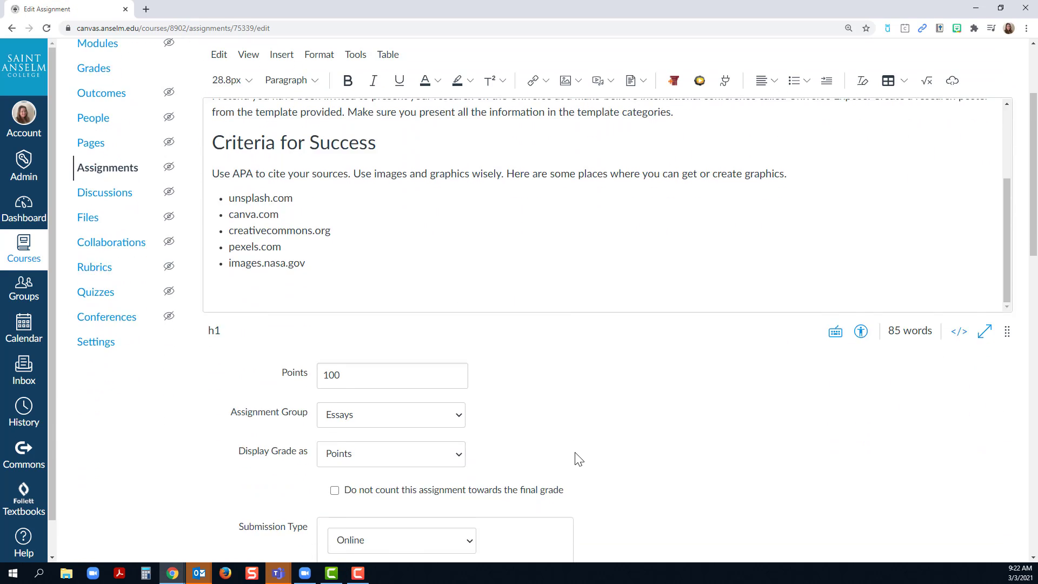
pyautogui.scroll(-2, 578, 459)
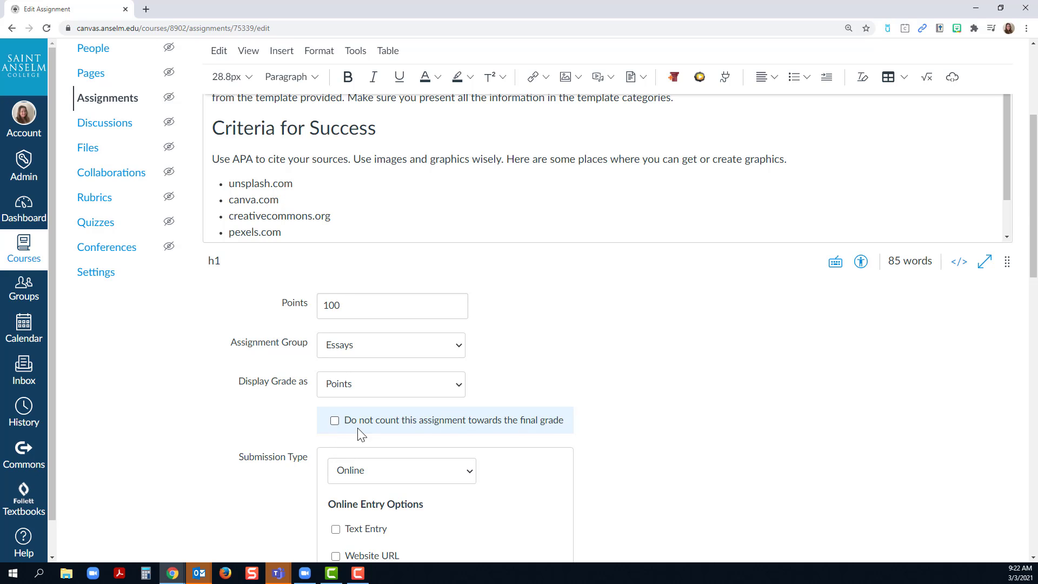
pyautogui.click(335, 424)
pyautogui.click(334, 423)
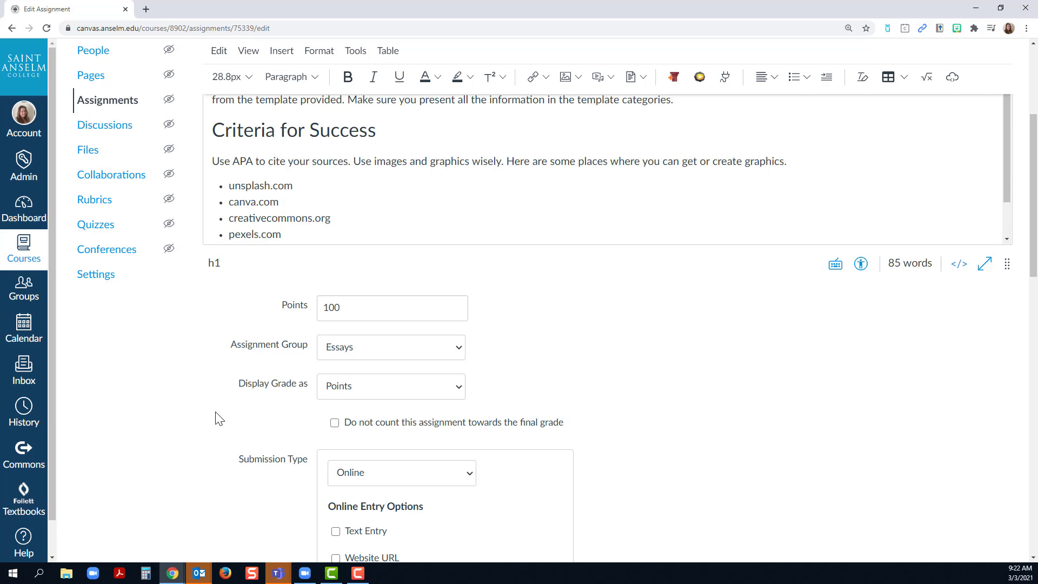
# Step: Review the remaining settings of the Scientific Poster assignment and cancel the editing without saving
pyautogui.scroll(3, 215, 417)
pyautogui.scroll(-2, 593, 359)
pyautogui.scroll(-2, 789, 361)
pyautogui.scroll(-15, 887, 431)
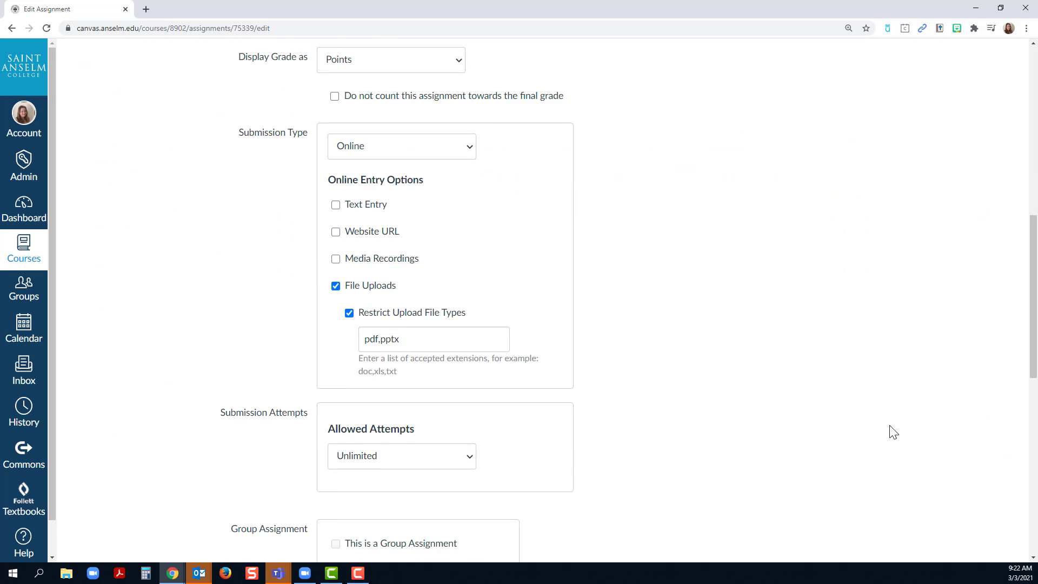
pyautogui.click(934, 506)
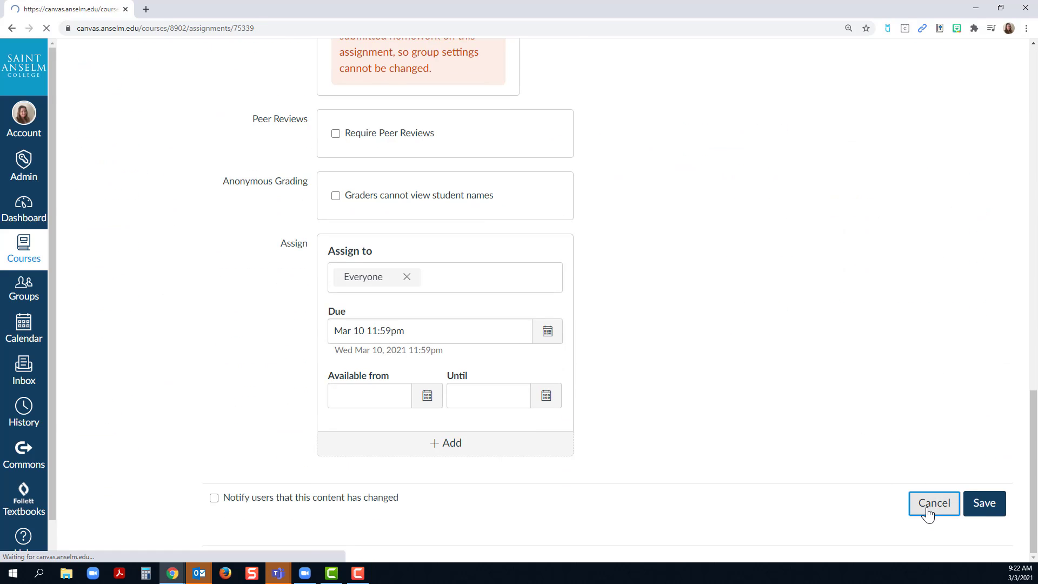